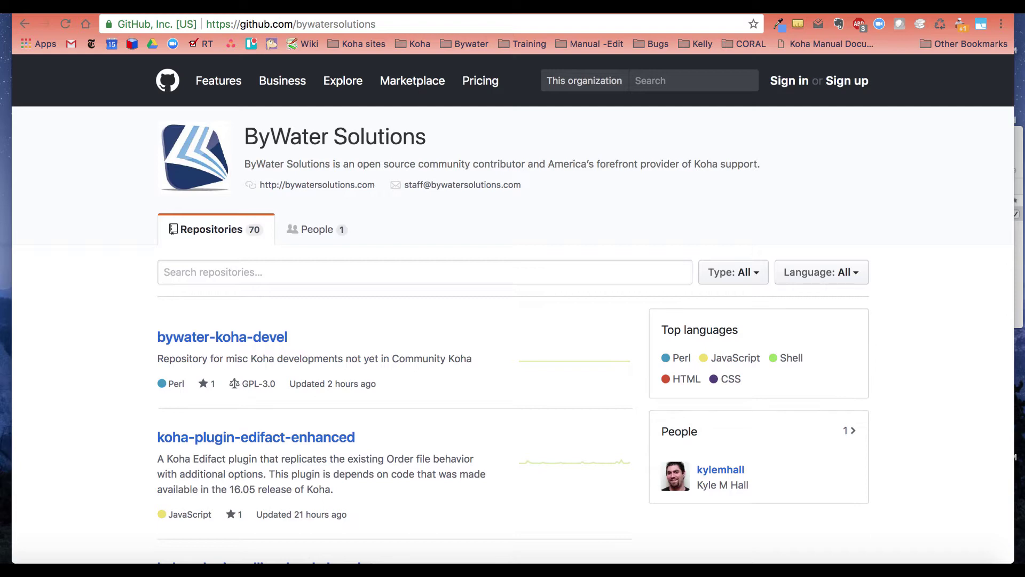
# Scroll the ByWater Solutions repository list to koha-plugin-item-recalls.
pyautogui.scroll(-10, 399, 376)
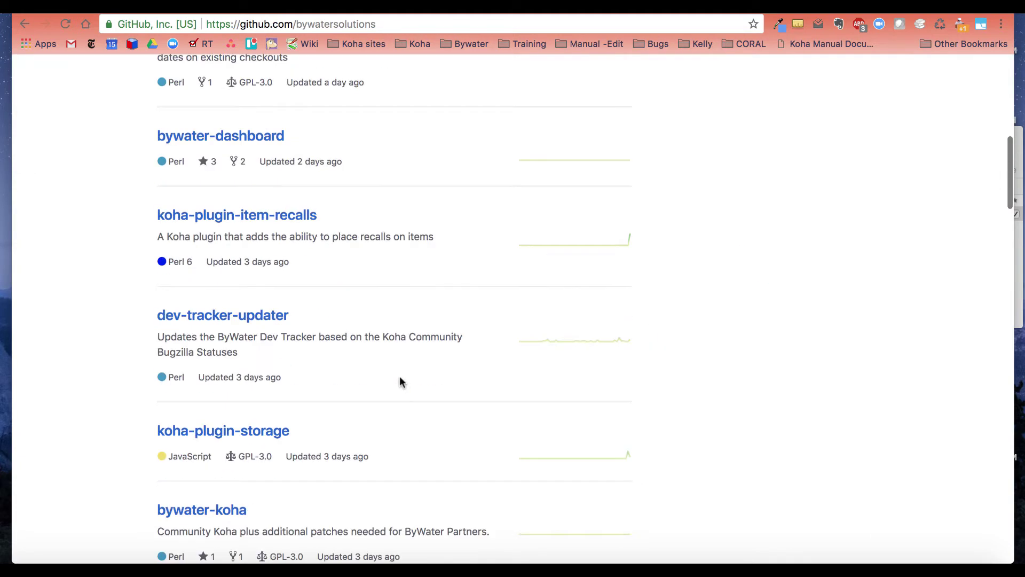
pyautogui.scroll(2, 320, 341)
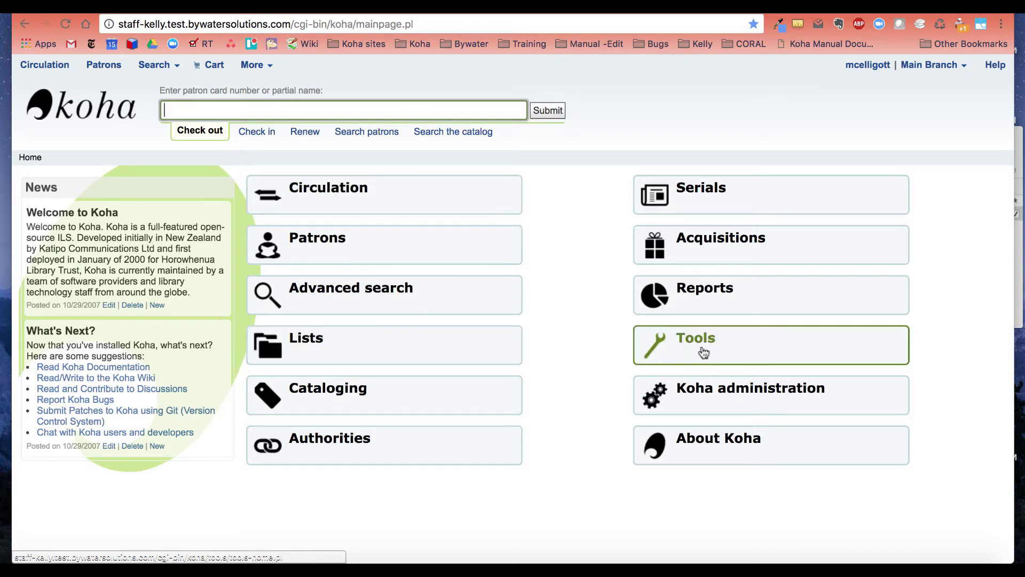
# Go from Koha administration to Manage plugins, listing the installed Item Recalls plugin.
pyautogui.click(719, 393)
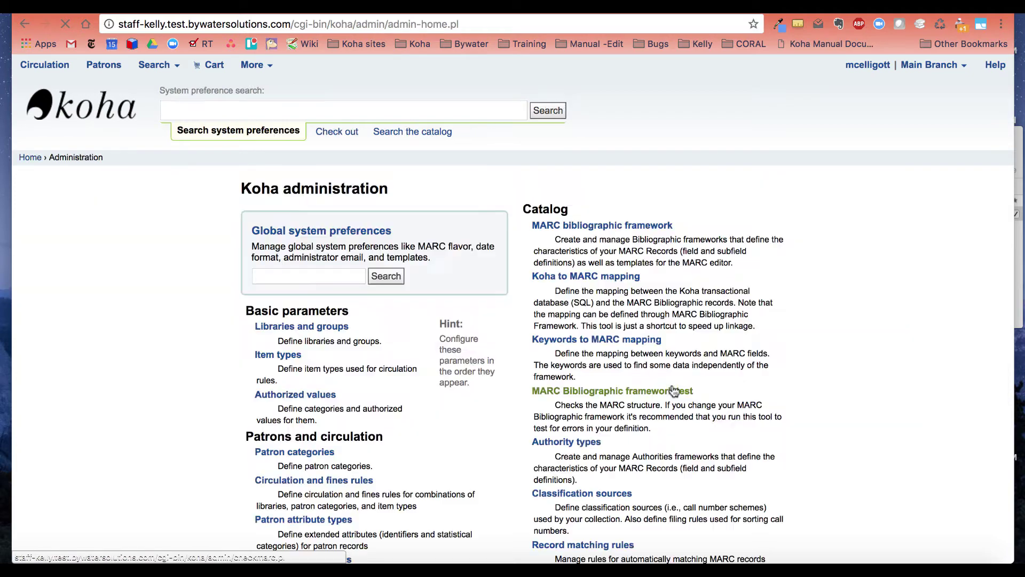
pyautogui.scroll(-5, 470, 366)
pyautogui.scroll(-3, 374, 380)
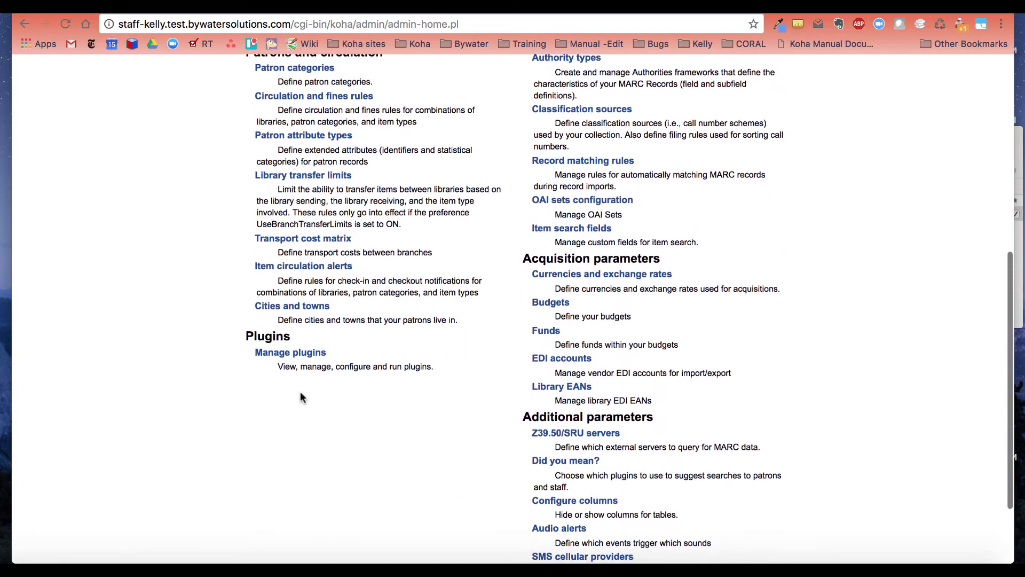
pyautogui.click(290, 340)
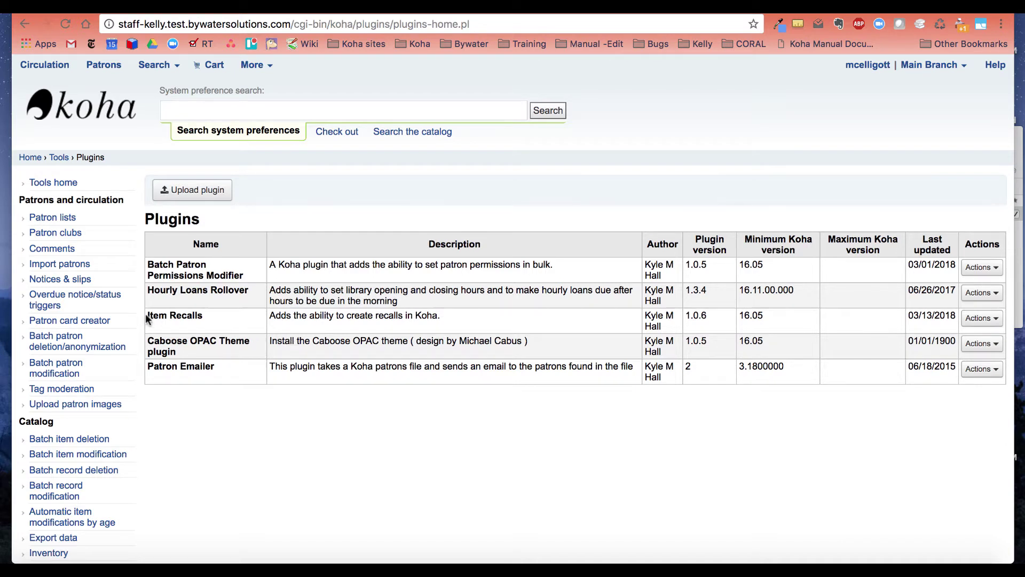
# Open the Item Recalls plugin's Configure action from its Actions menu.
pyautogui.moveTo(146, 315); pyautogui.dragTo(203, 319)
pyautogui.click(978, 319)
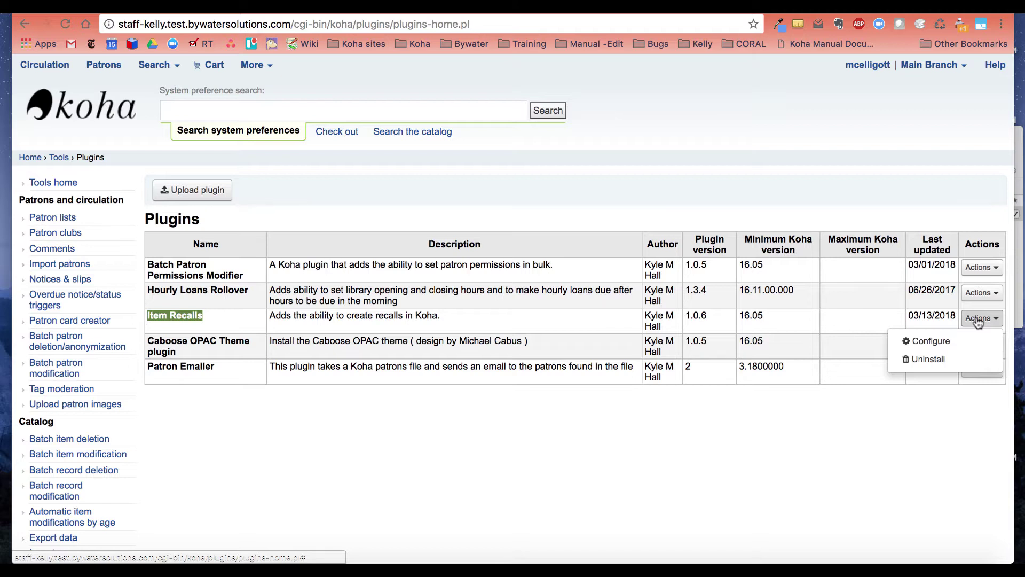
pyautogui.click(934, 341)
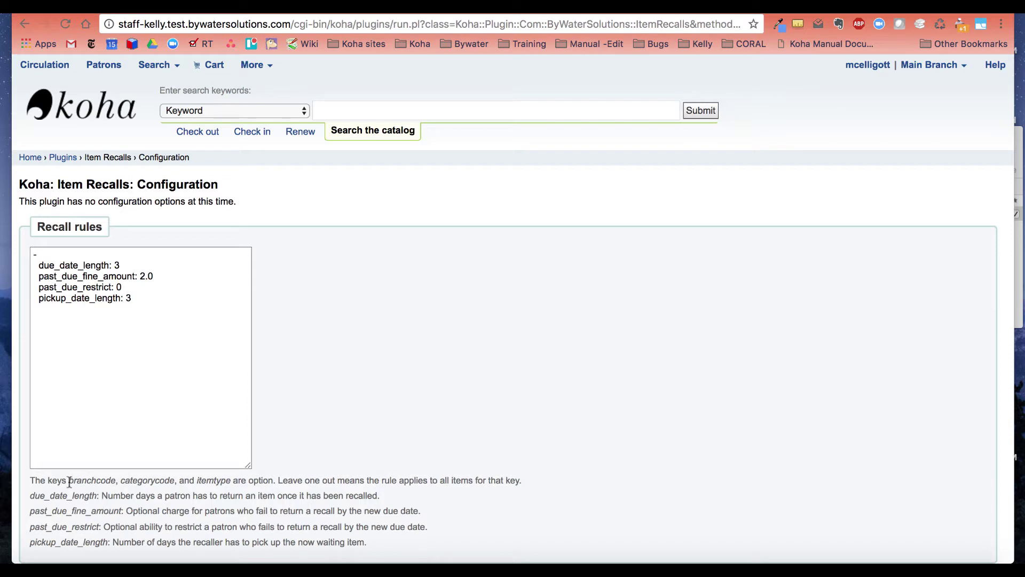
pyautogui.moveTo(69, 480); pyautogui.dragTo(230, 481)
# Review the rule key help and past_due_restrict, then save the recall rules unchanged.
pyautogui.moveTo(30, 480)
pyautogui.mouseDown()
pyautogui.moveTo(448, 538)
pyautogui.moveTo(368, 542)
pyautogui.mouseUp()
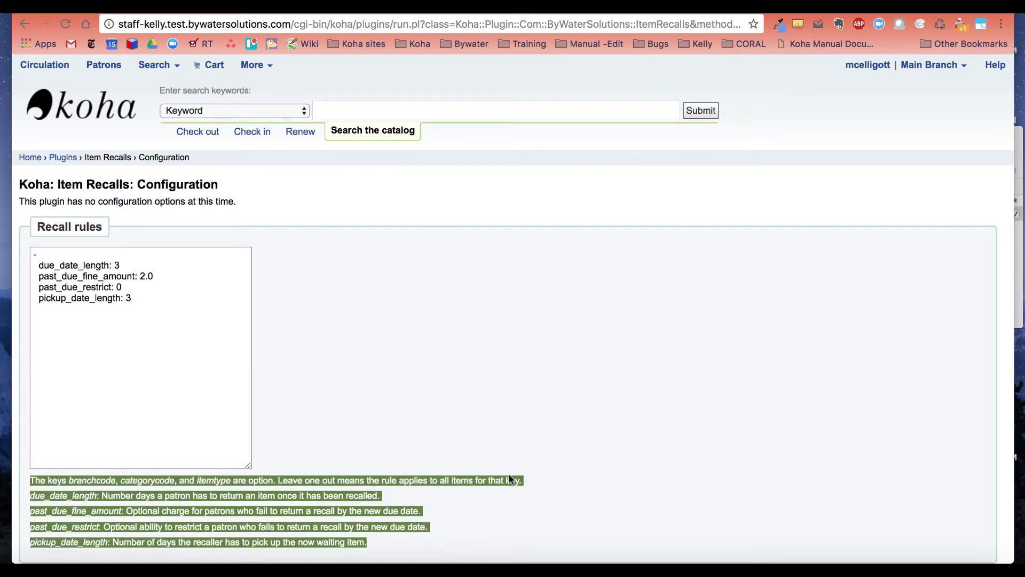
pyautogui.click(522, 375)
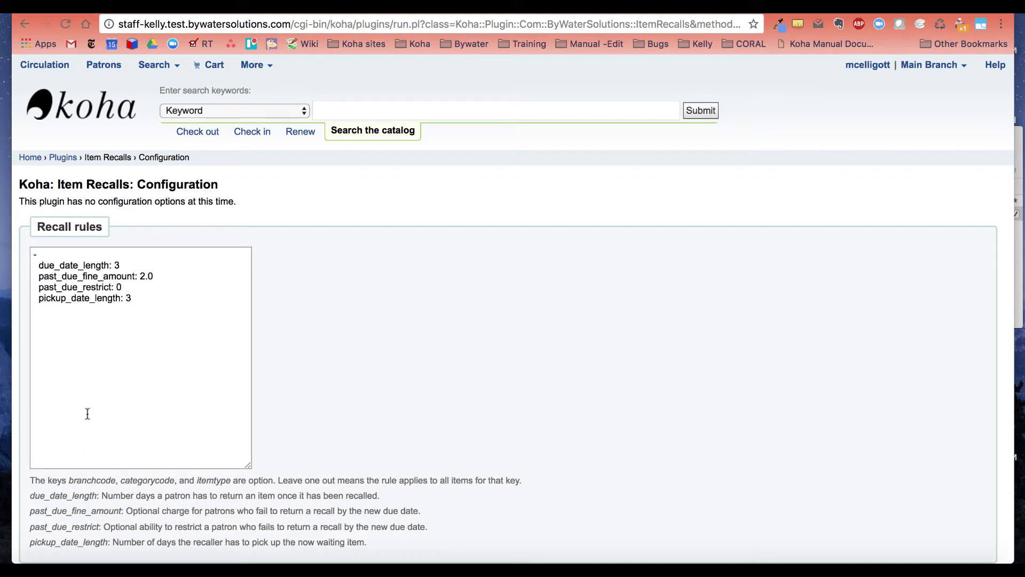
pyautogui.moveTo(36, 287); pyautogui.dragTo(137, 288)
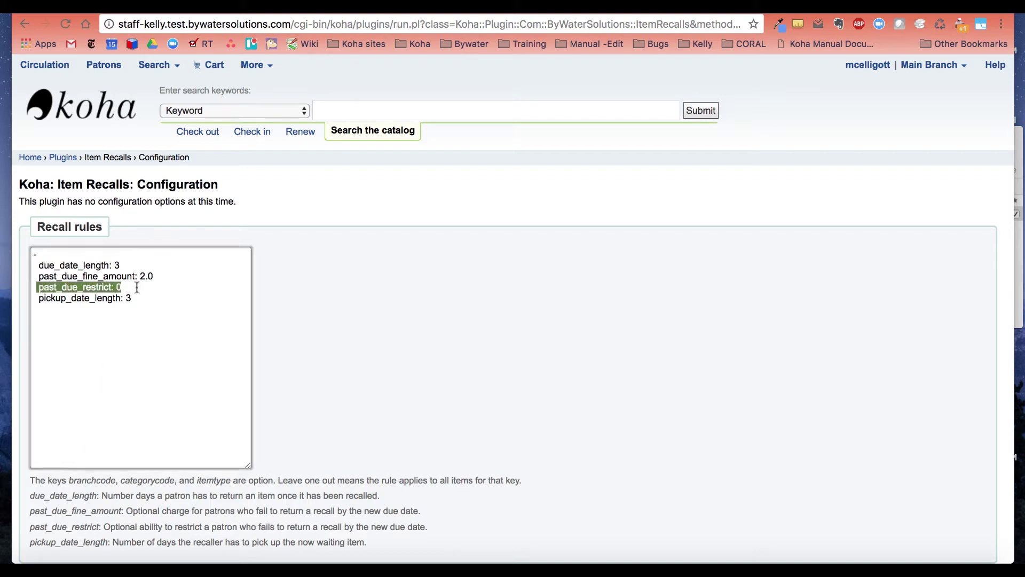
pyautogui.click(137, 287)
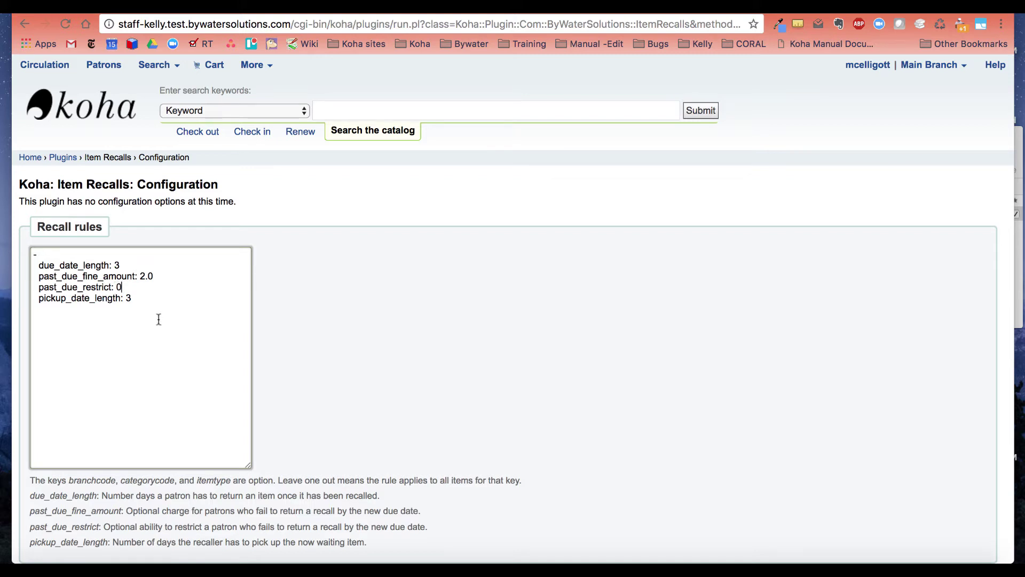
pyautogui.scroll(-1, 157, 332)
pyautogui.scroll(-1, 157, 334)
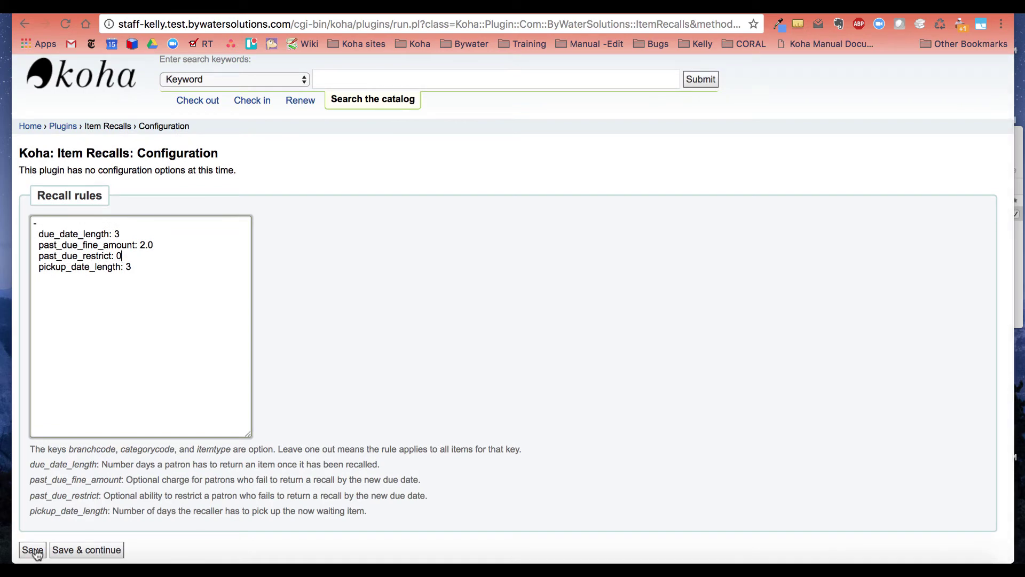
pyautogui.click(33, 550)
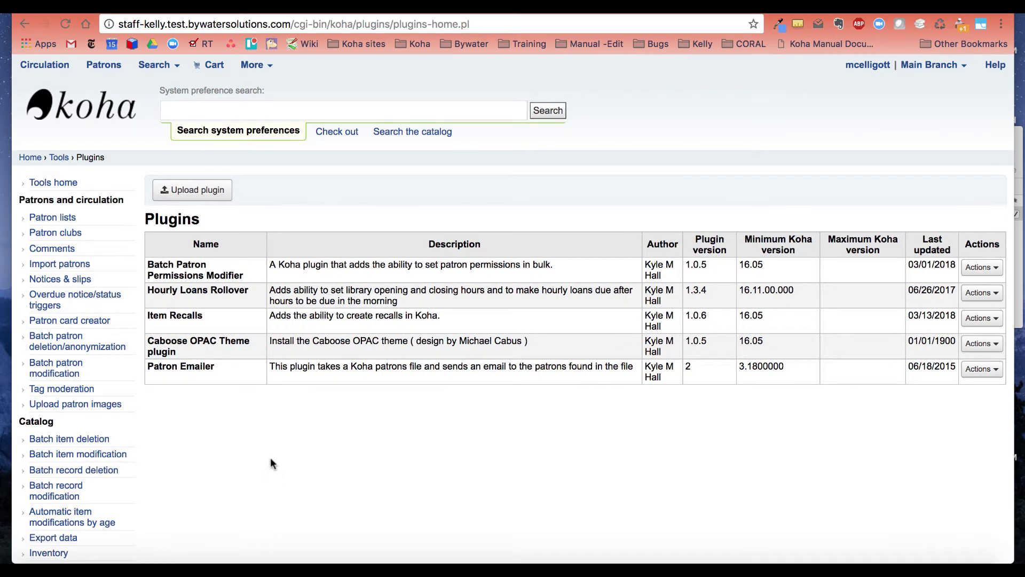
# Go through More > Tools to the Notices & slips list.
pyautogui.click(254, 65)
pyautogui.click(276, 197)
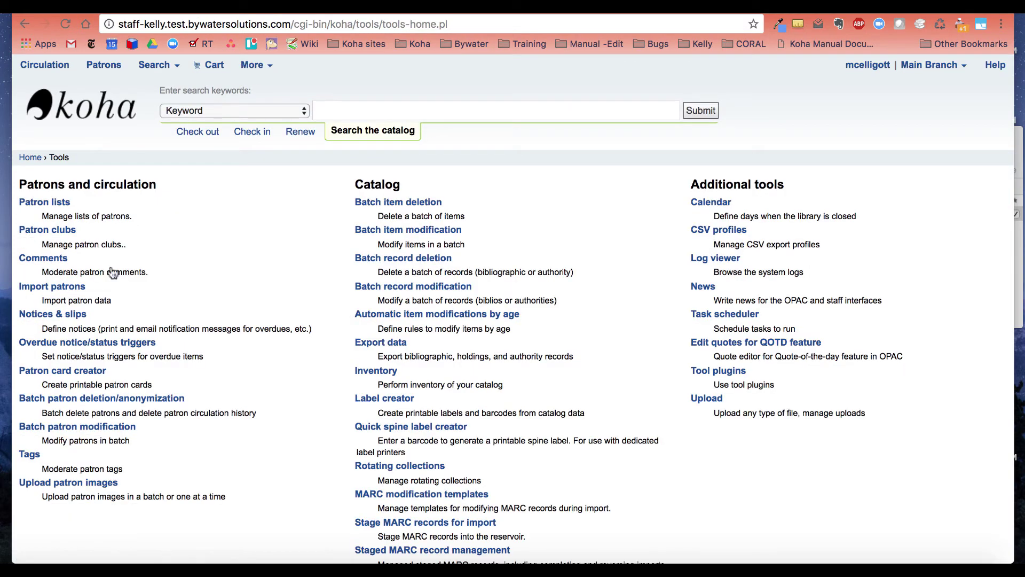
pyautogui.click(43, 315)
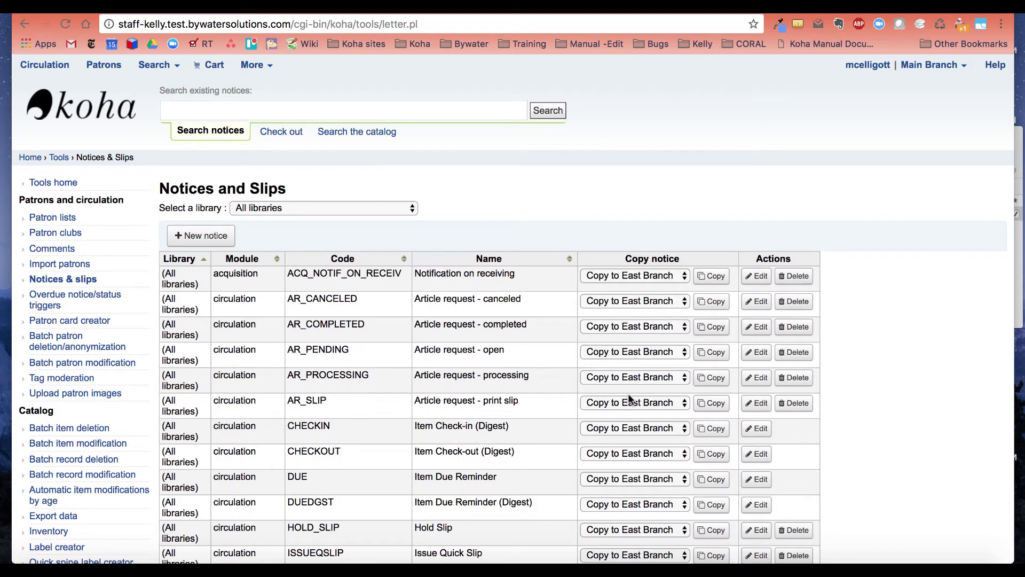
pyautogui.scroll(-4, 629, 394)
pyautogui.scroll(-3, 630, 393)
pyautogui.scroll(-3, 632, 394)
pyautogui.scroll(-2, 630, 394)
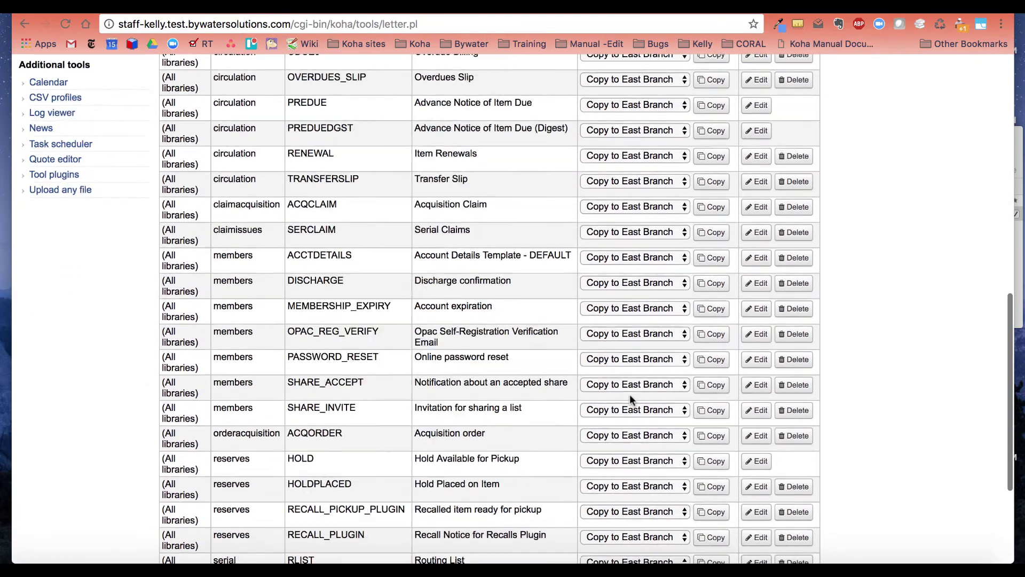
pyautogui.scroll(-2, 630, 394)
pyautogui.moveTo(288, 447); pyautogui.dragTo(371, 449)
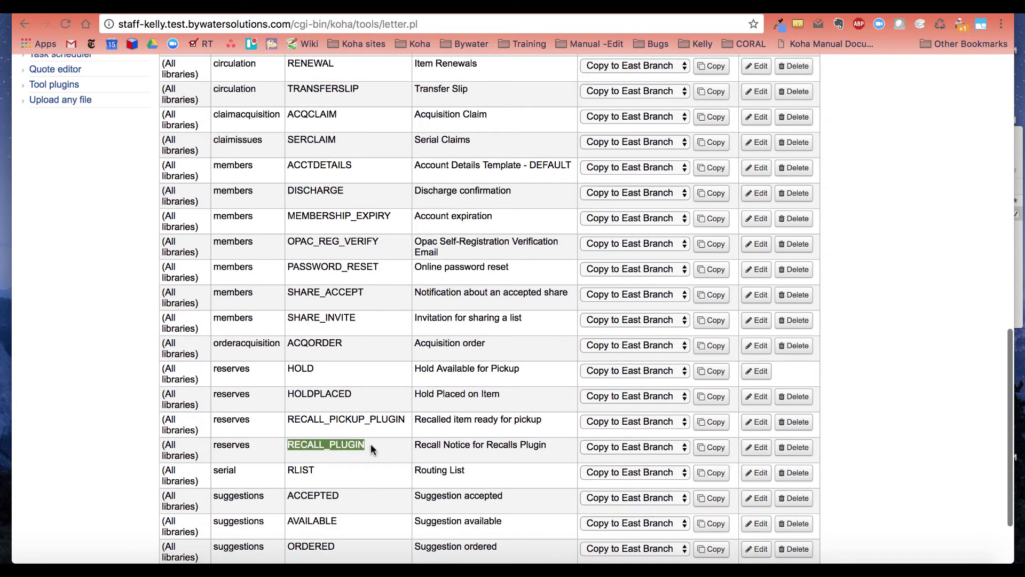
pyautogui.click(757, 453)
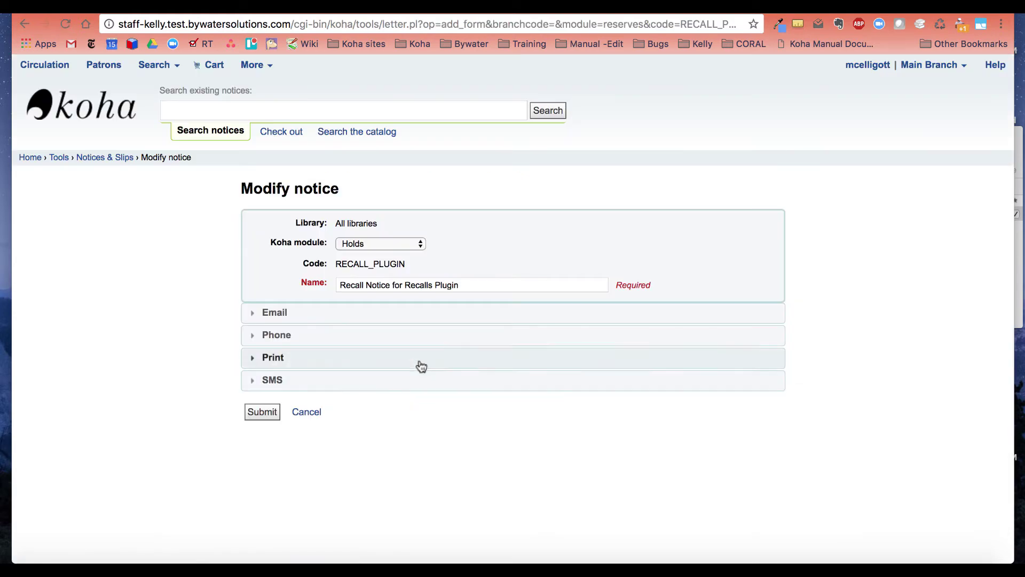
pyautogui.click(374, 316)
pyautogui.scroll(-1, 625, 420)
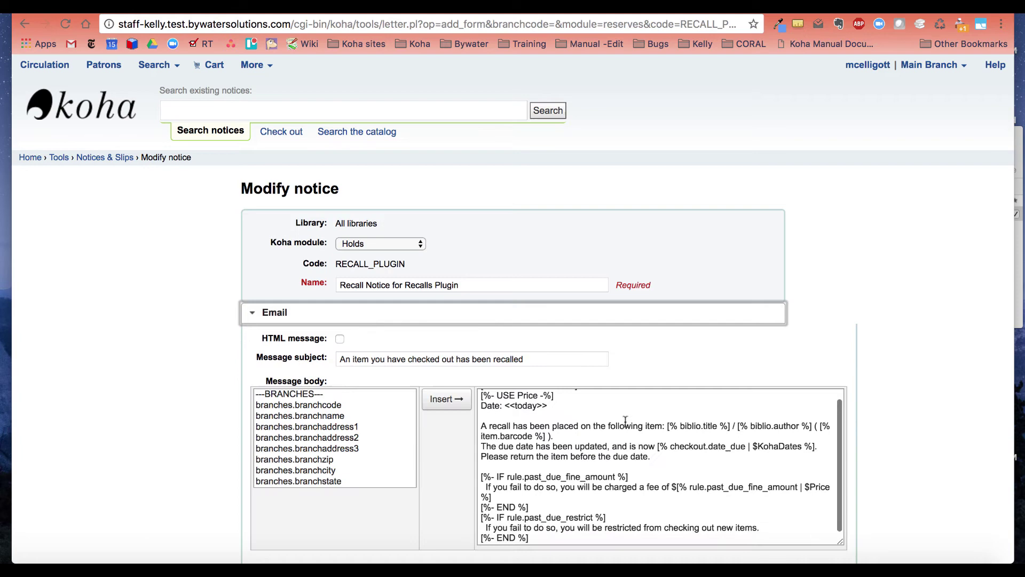
pyautogui.scroll(-2, 977, 416)
pyautogui.scroll(-3, 977, 416)
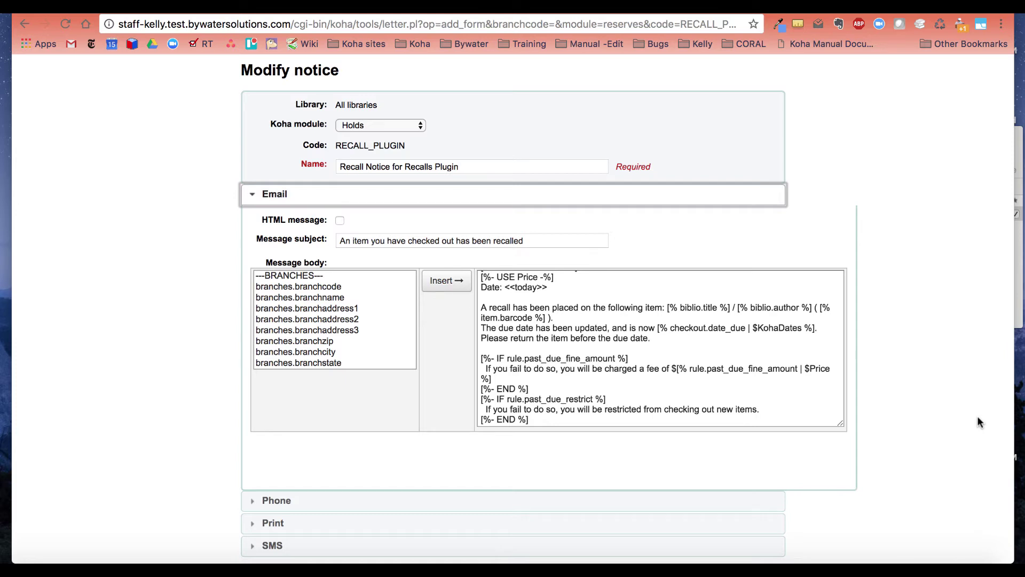
pyautogui.scroll(3, 138, 186)
pyautogui.scroll(2, 139, 186)
pyautogui.click(112, 159)
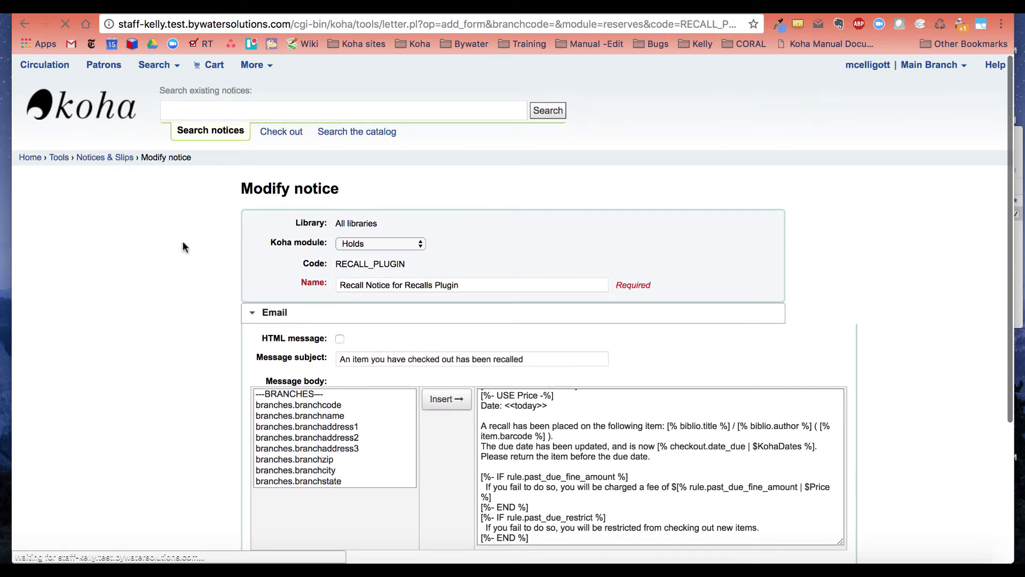
pyautogui.scroll(-2, 353, 272)
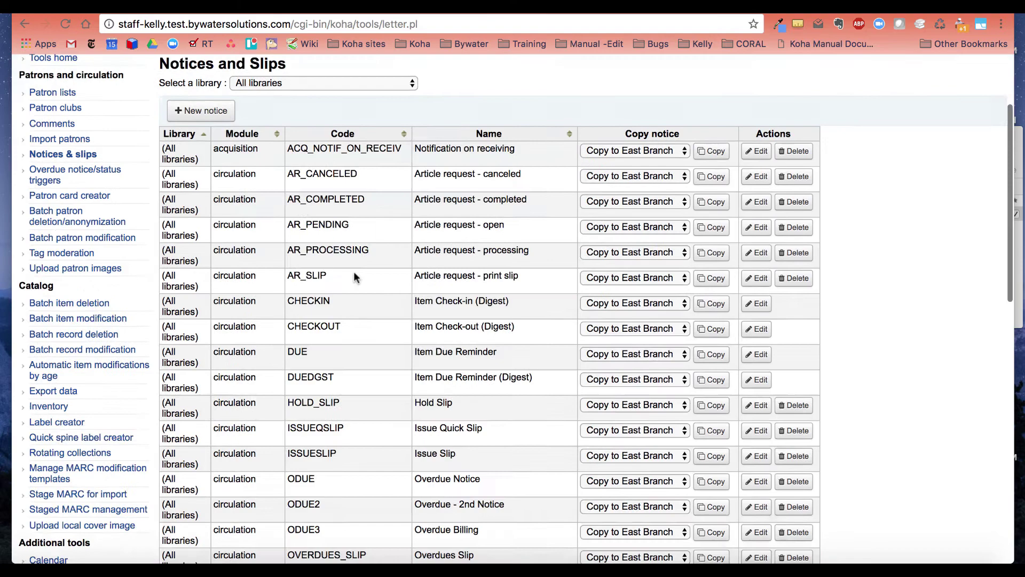
pyautogui.scroll(-4, 353, 271)
pyautogui.scroll(-5, 353, 271)
pyautogui.scroll(-9, 354, 271)
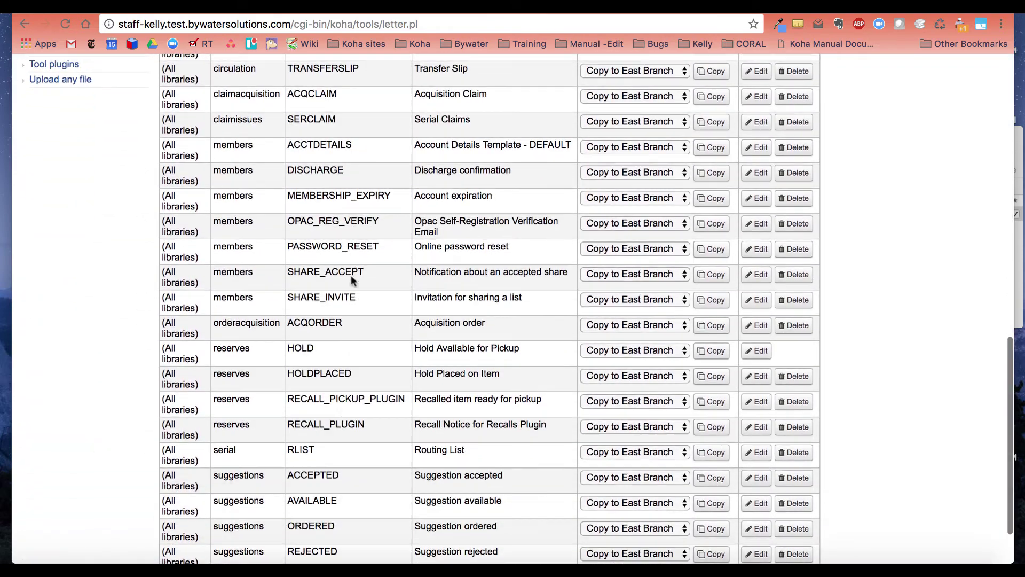
pyautogui.moveTo(289, 400); pyautogui.dragTo(405, 399)
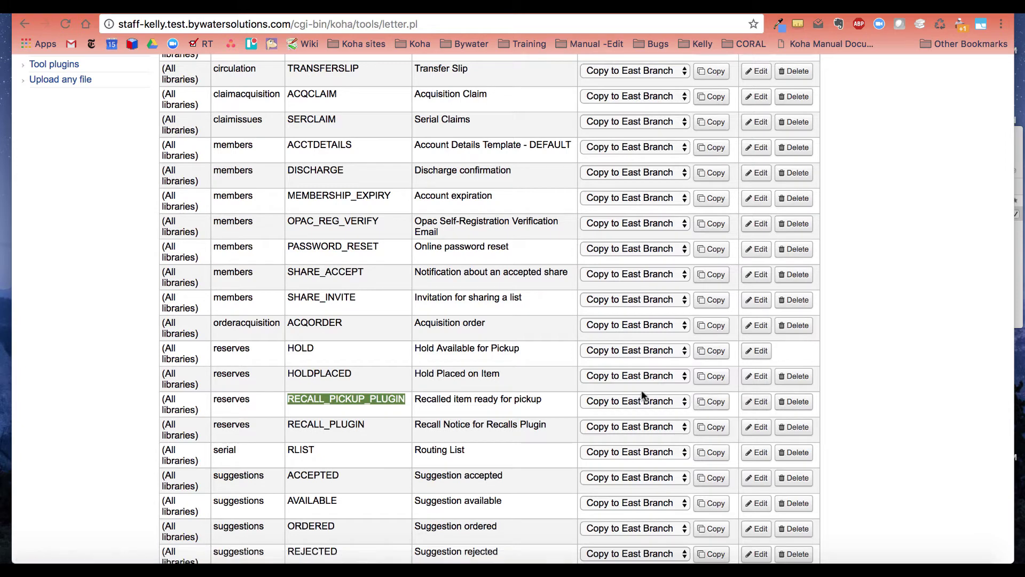
pyautogui.click(415, 348)
pyautogui.moveTo(415, 347); pyautogui.dragTo(521, 350)
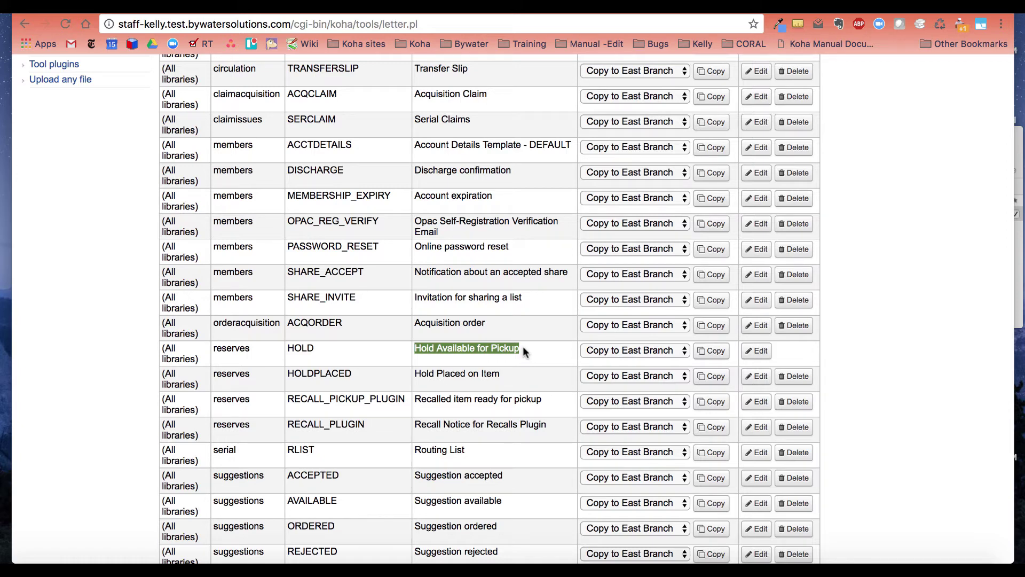
pyautogui.scroll(5, 524, 346)
# Return to the Koha staff home page via the Koha logo.
pyautogui.scroll(2, 521, 343)
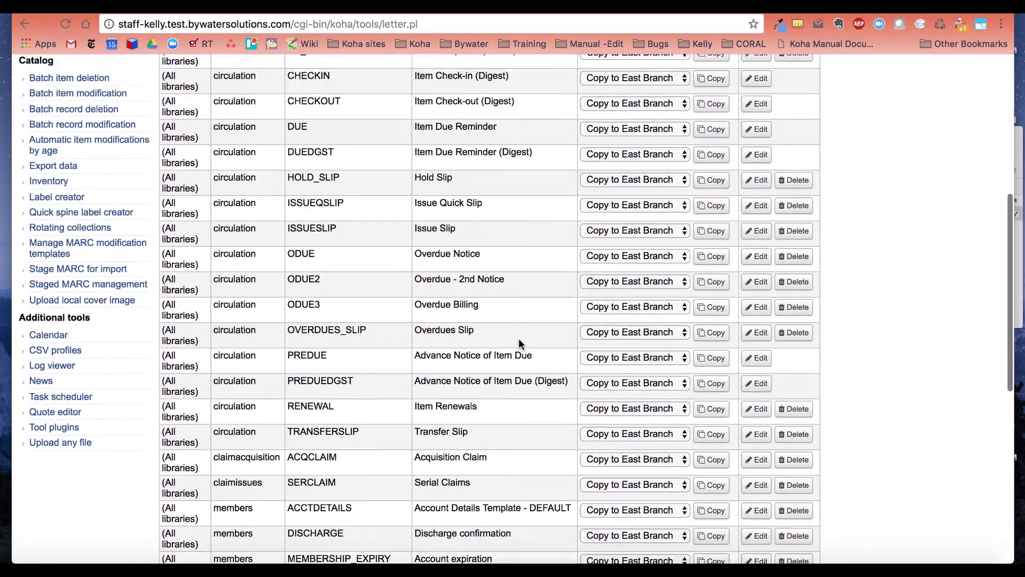
pyautogui.scroll(6, 521, 343)
pyautogui.scroll(2, 521, 343)
pyautogui.click(89, 97)
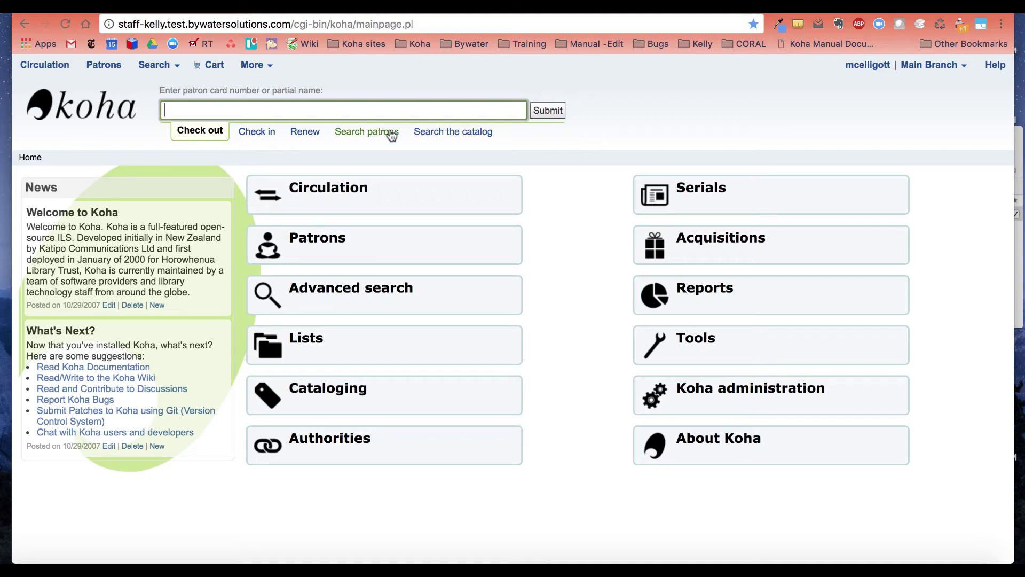
# Search the catalogue for 'birdwa' and open the Birdwatching in Vermont record.
pyautogui.click(445, 129)
pyautogui.write('b')
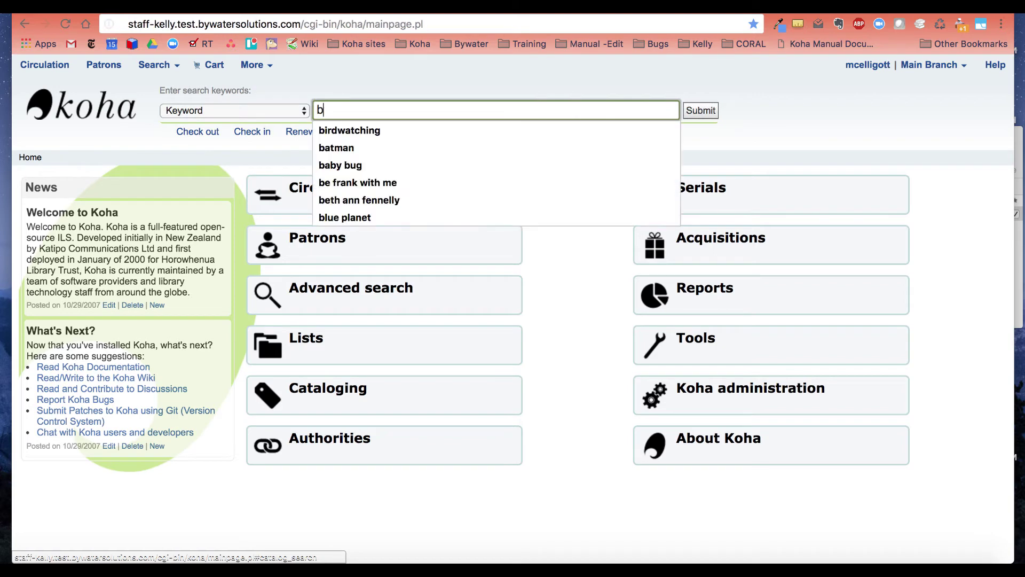
pyautogui.write('ird')
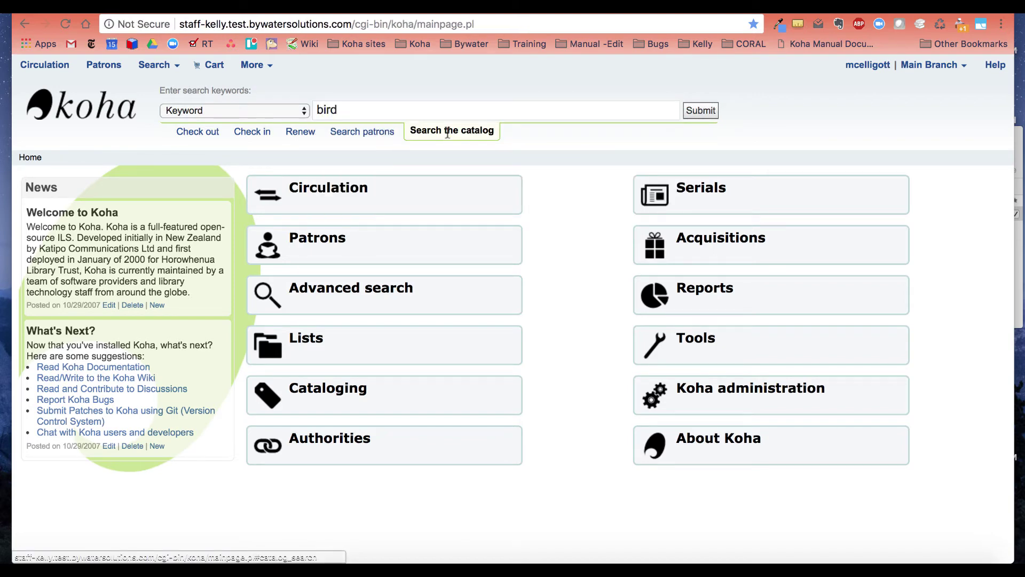
pyautogui.write('watching')
pyautogui.click(374, 132)
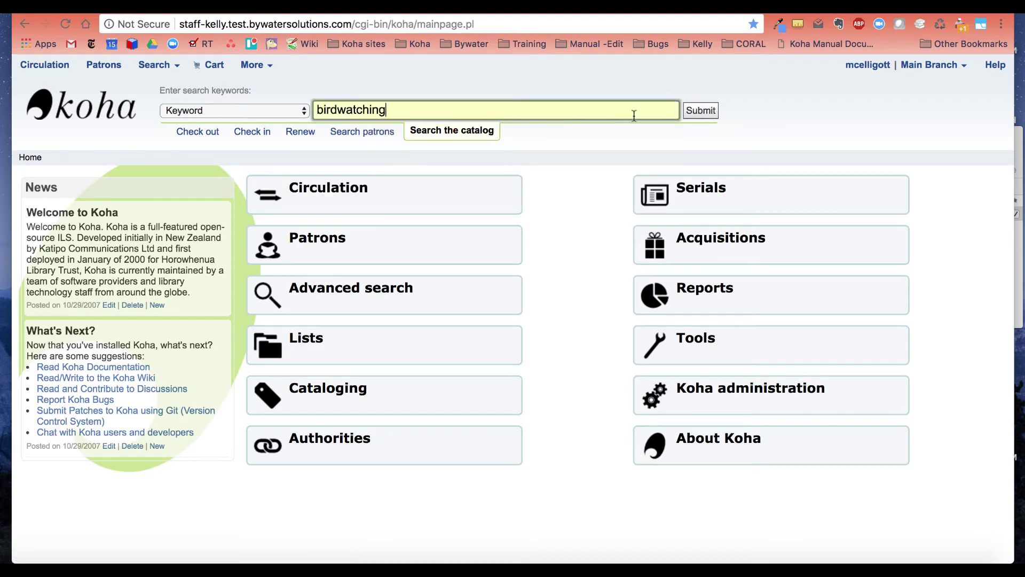
pyautogui.click(715, 112)
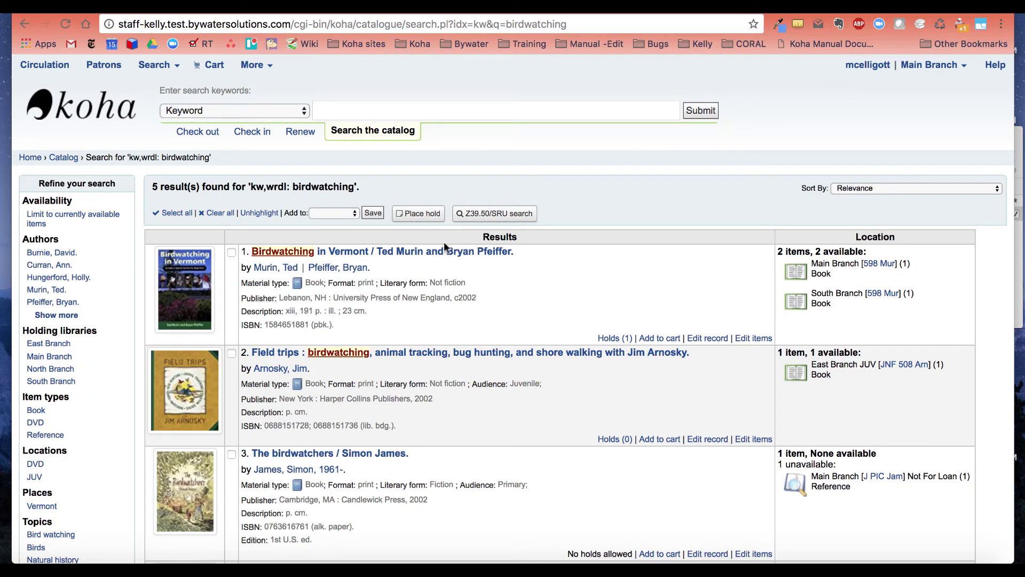
pyautogui.click(432, 255)
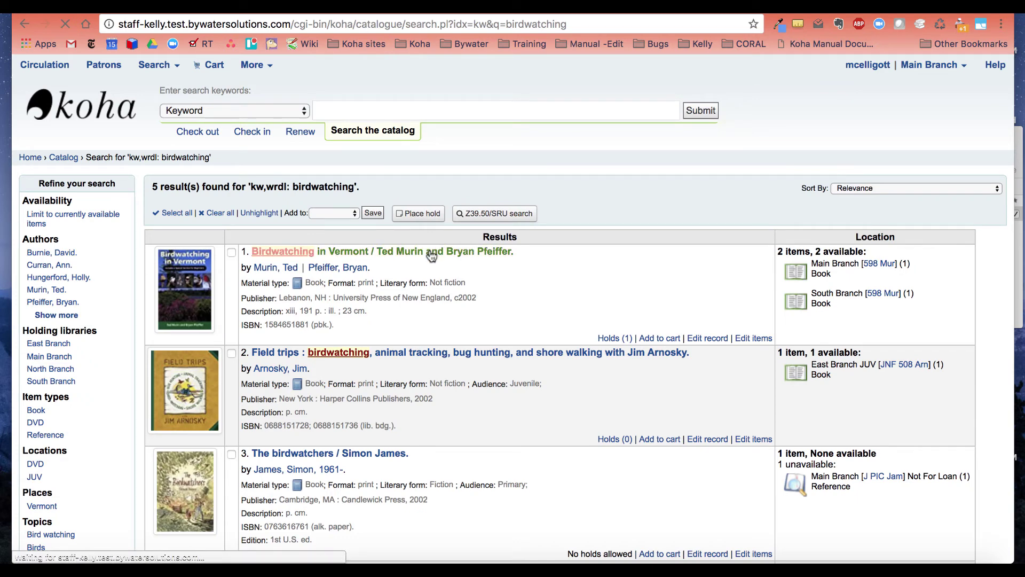
# Cancel the existing hold on Birdwatching in Vermont and enter patron 'kelly' for a new hold.
pyautogui.scroll(-2, 435, 250)
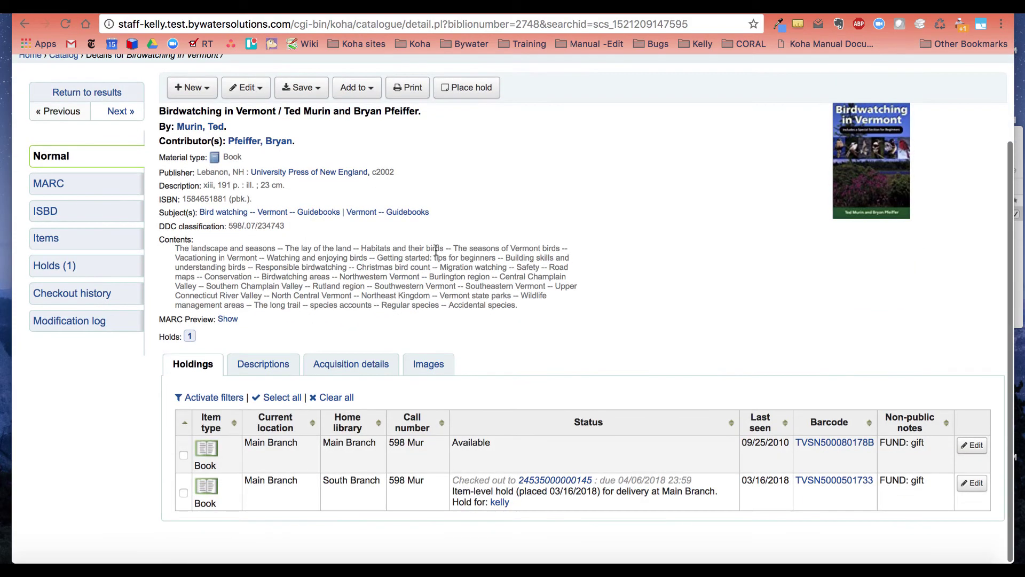
pyautogui.scroll(3, 506, 411)
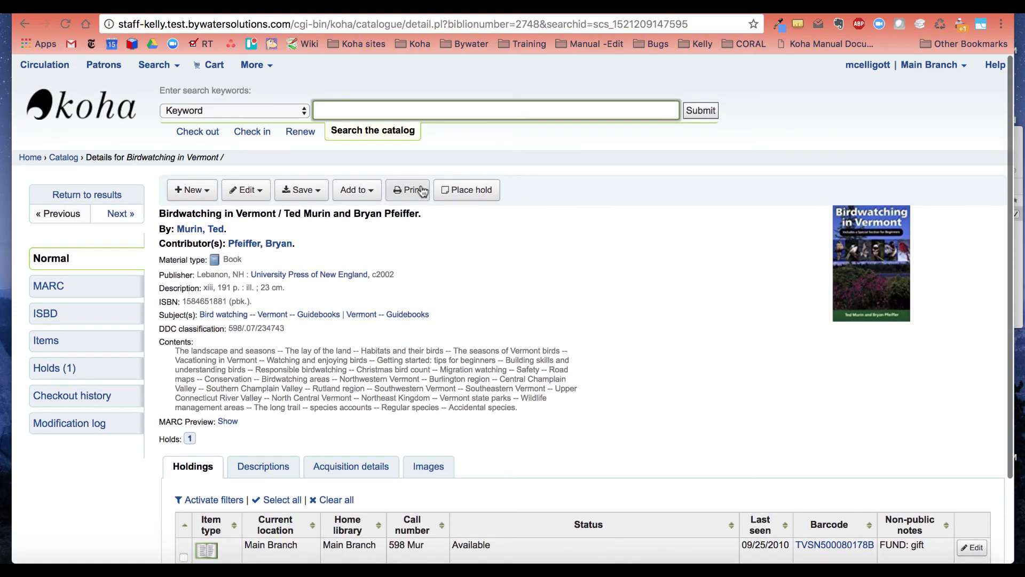
pyautogui.scroll(-3, 587, 321)
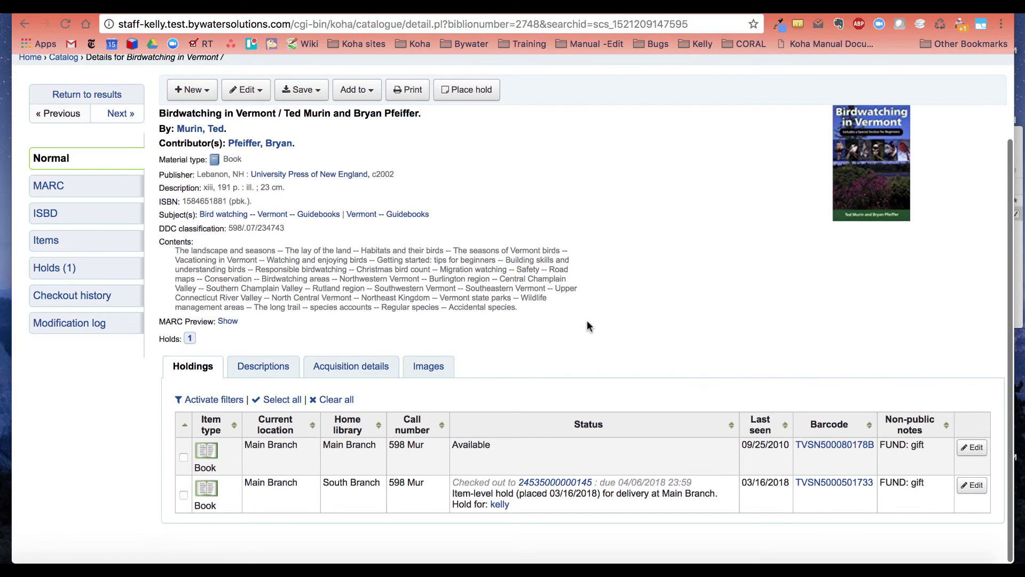
pyautogui.scroll(3, 587, 320)
pyautogui.click(474, 192)
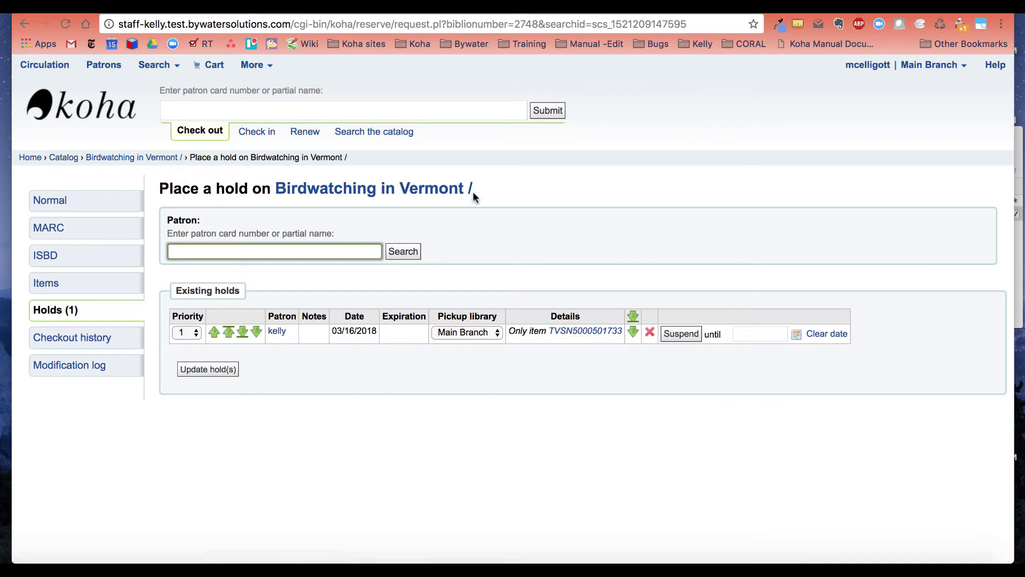
pyautogui.click(650, 334)
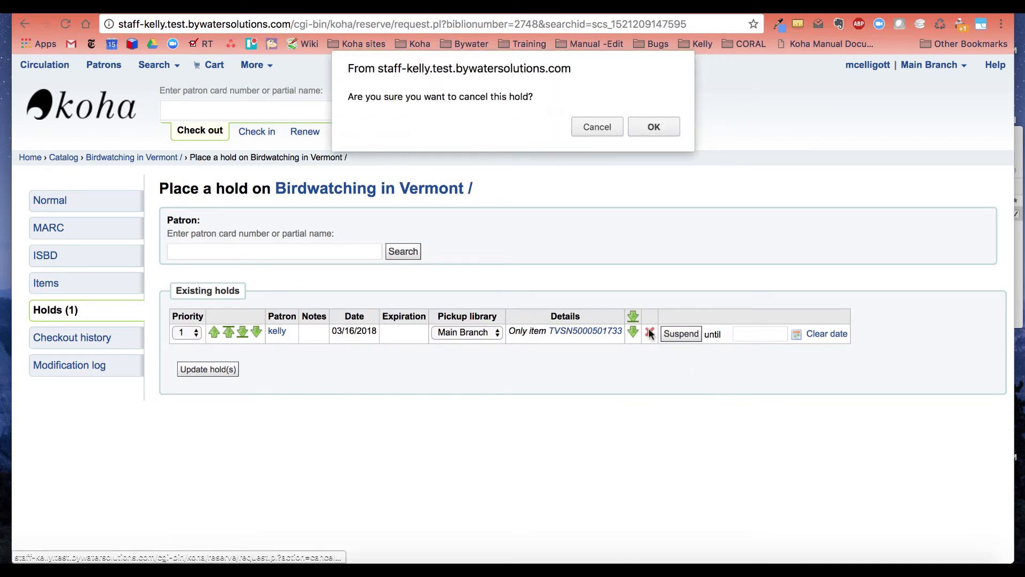
pyautogui.click(657, 127)
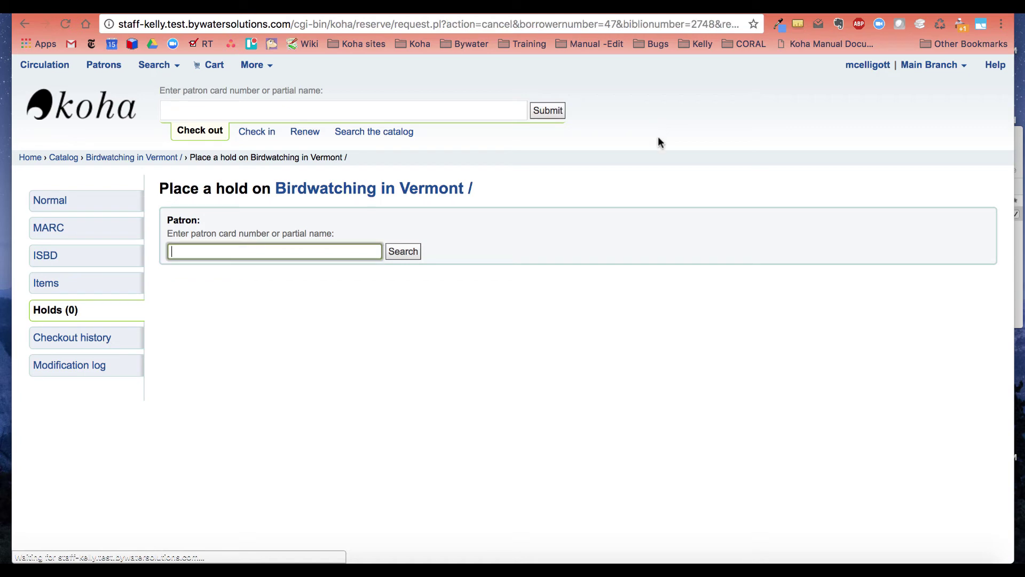
pyautogui.write('kelly')
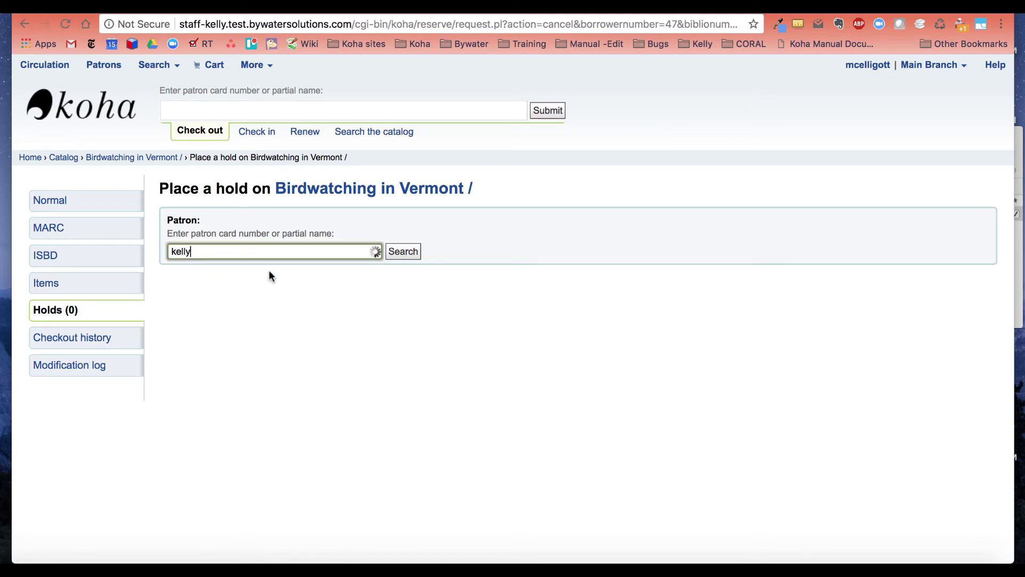
pyautogui.click(262, 283)
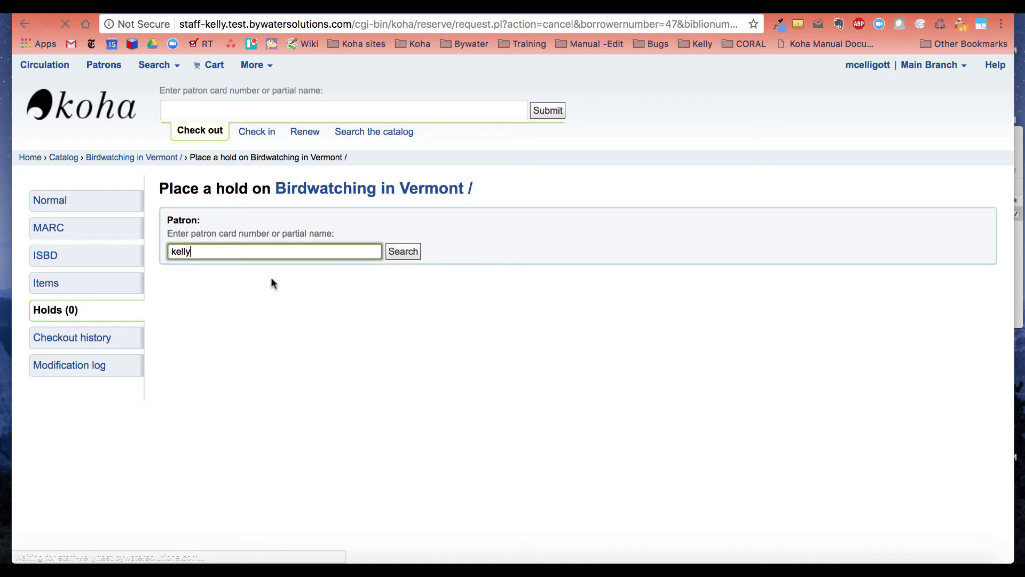
pyautogui.click(403, 253)
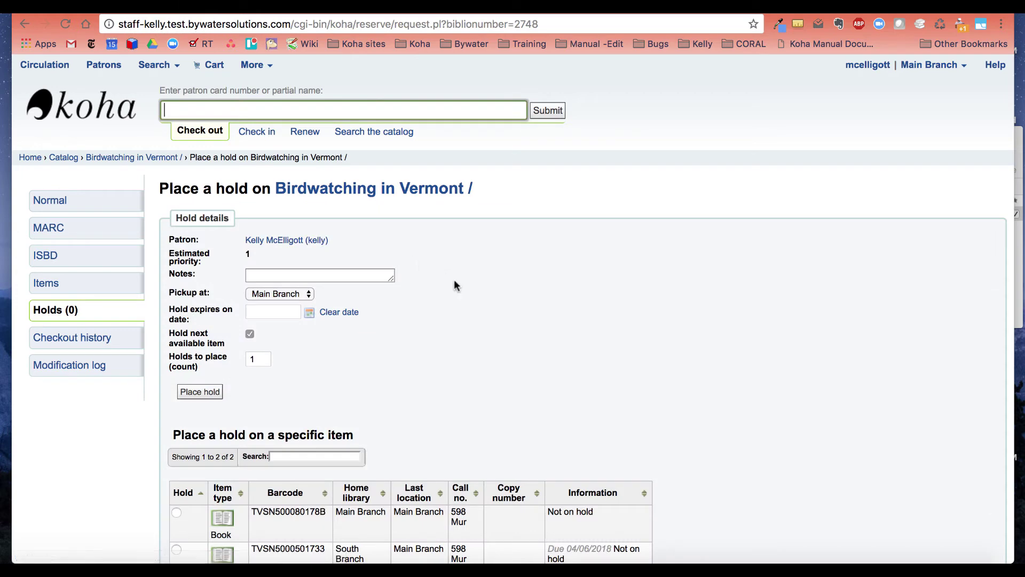
pyautogui.scroll(-2, 473, 296)
pyautogui.scroll(-1, 473, 296)
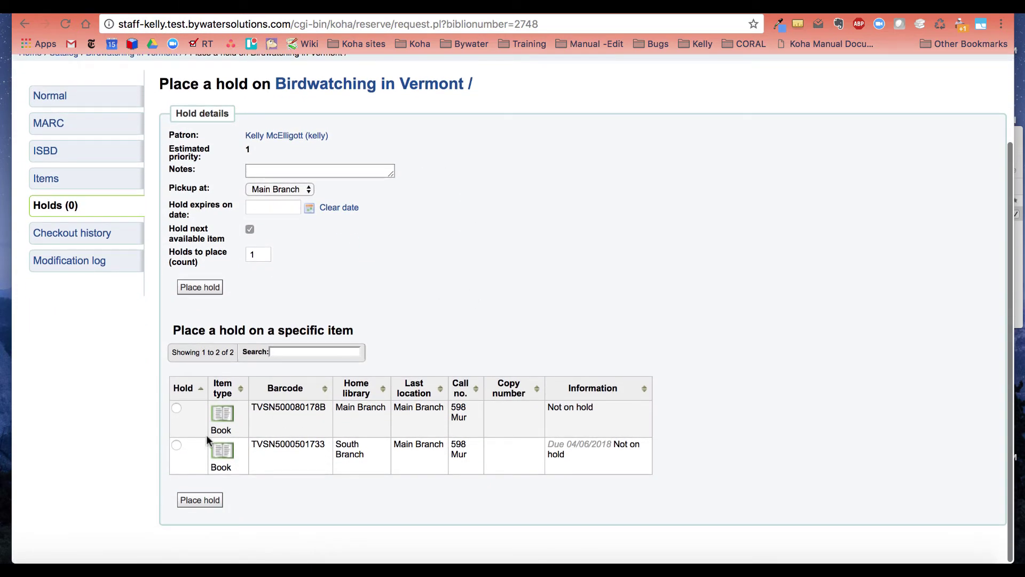
pyautogui.click(176, 445)
pyautogui.moveTo(578, 444)
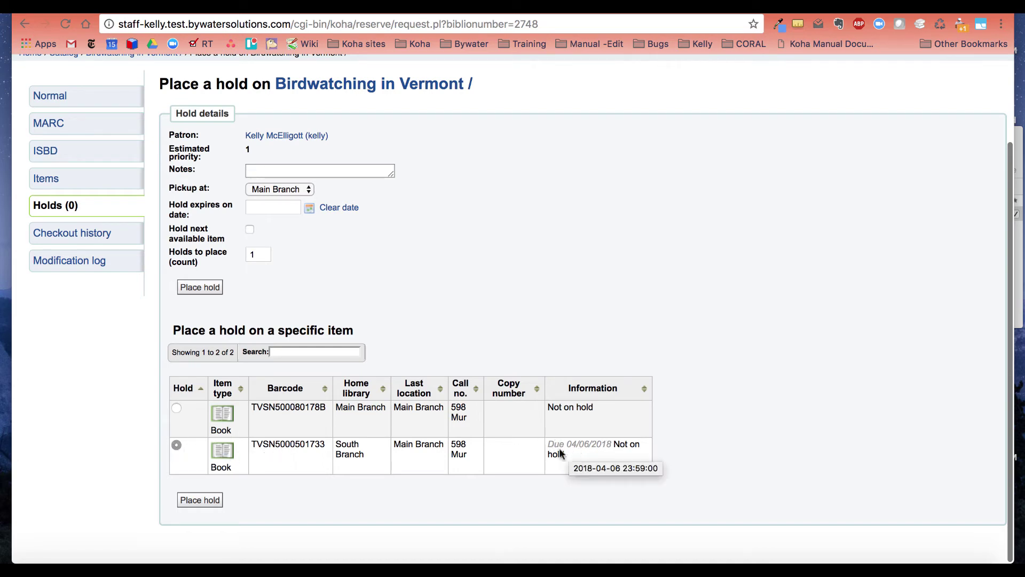
pyautogui.click(201, 501)
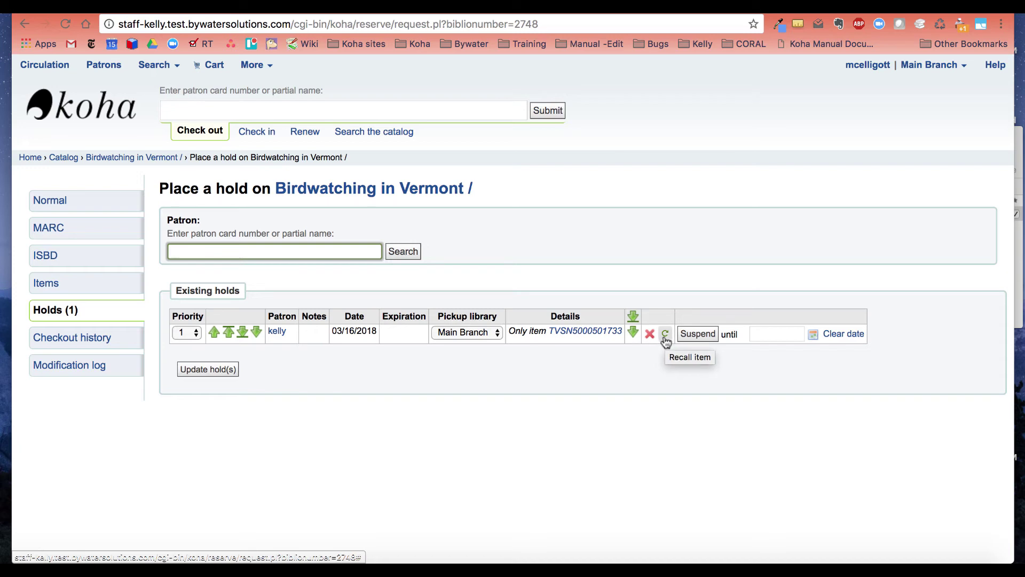
# Recall the checked-out copy of Birdwatching in Vermont and return to its record.
pyautogui.click(665, 336)
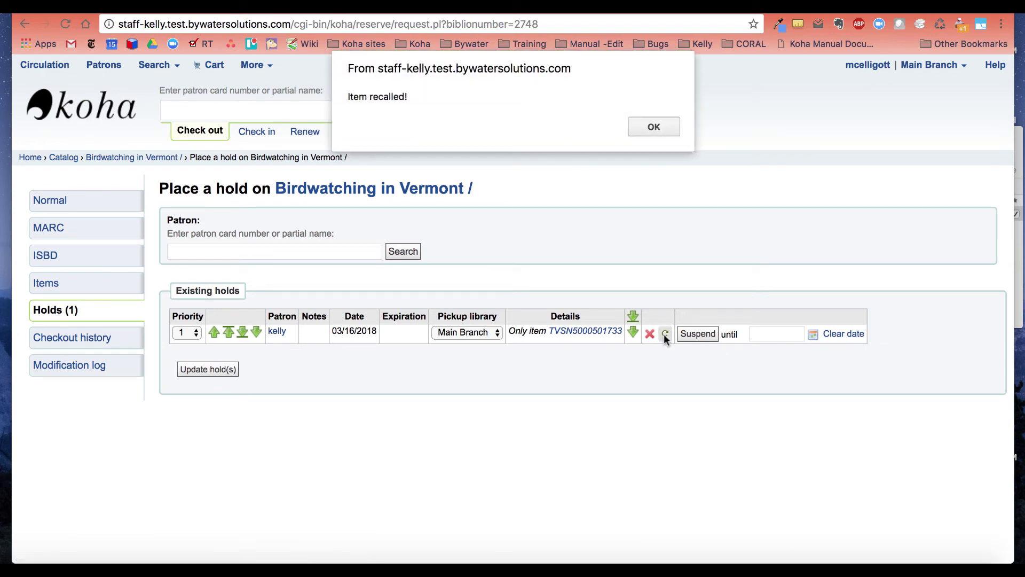
pyautogui.click(657, 127)
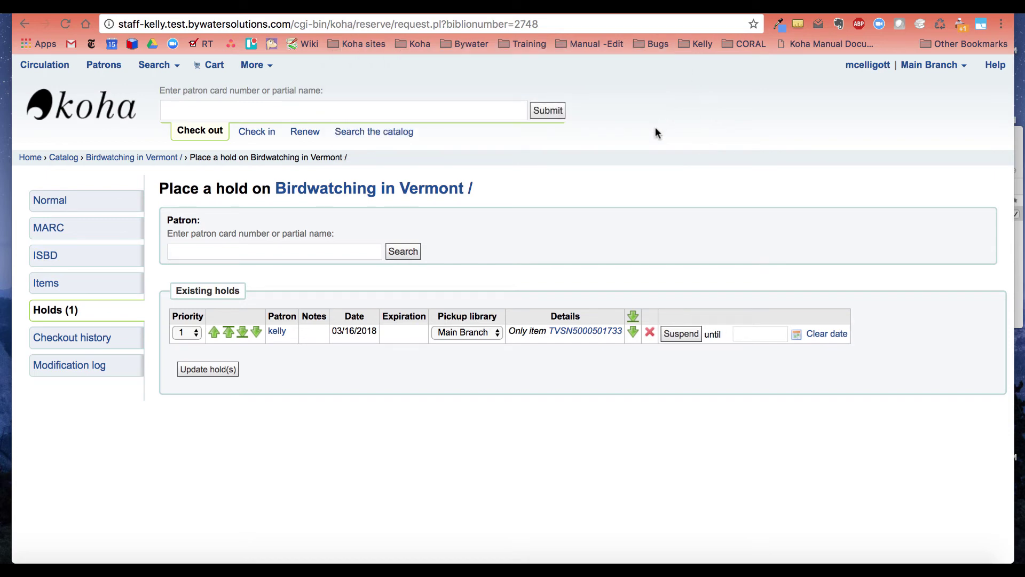
pyautogui.click(371, 190)
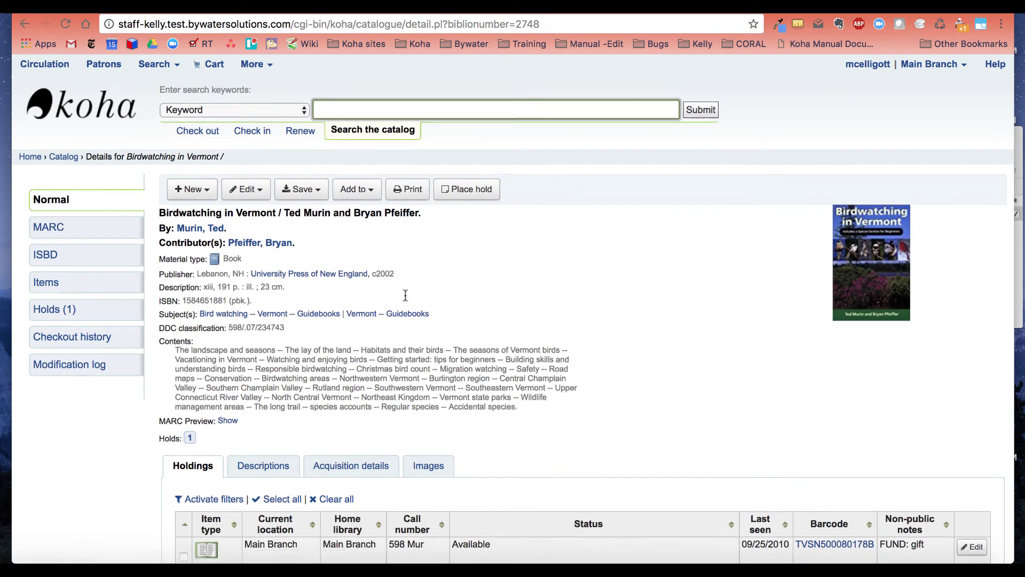
# Check the recalled copy's shortened due date of 03/19/2018 07:06.
pyautogui.scroll(-3, 549, 454)
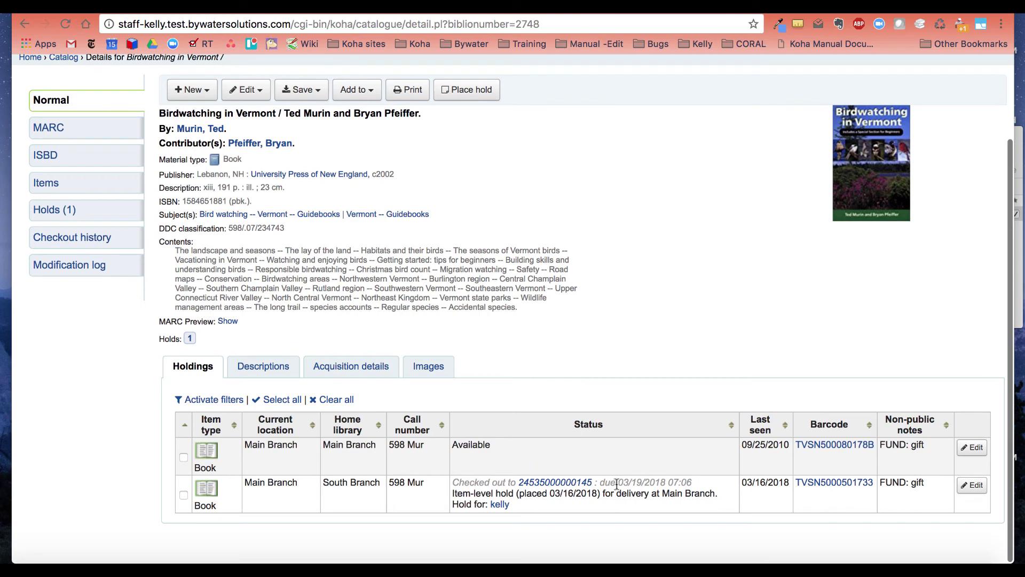
pyautogui.moveTo(617, 481); pyautogui.dragTo(666, 483)
pyautogui.click(679, 310)
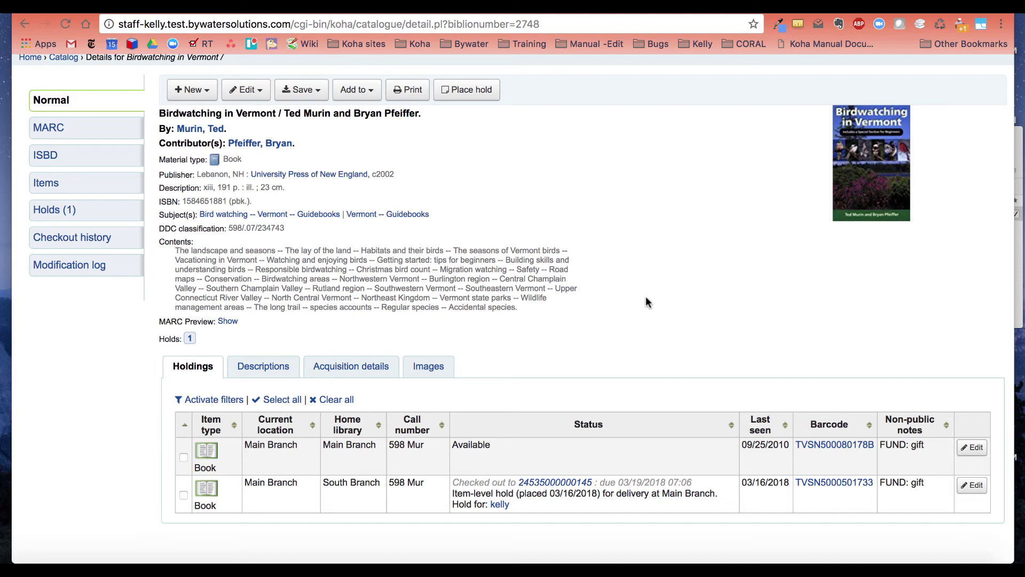
pyautogui.scroll(1, 647, 297)
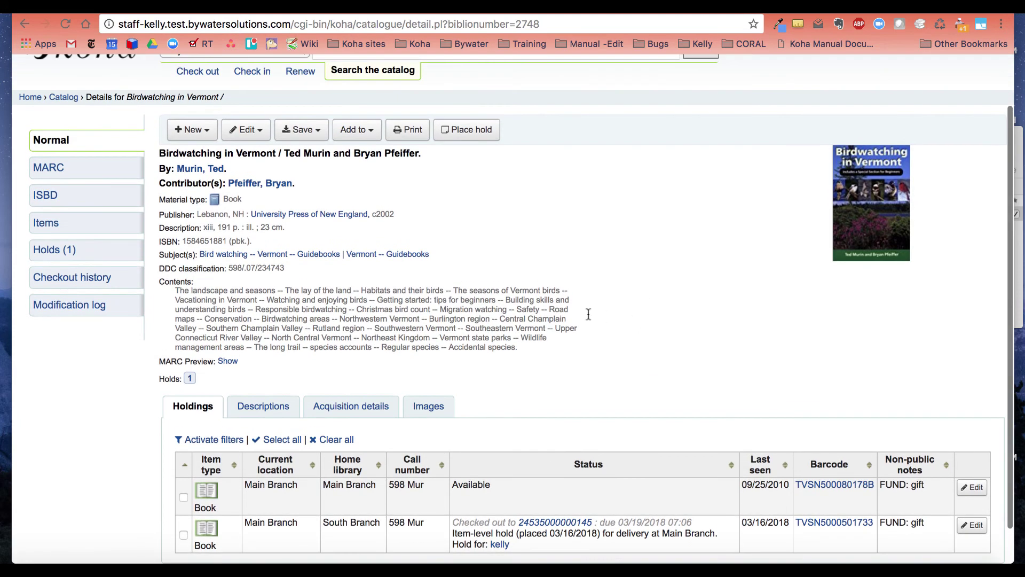
pyautogui.scroll(-1, 601, 407)
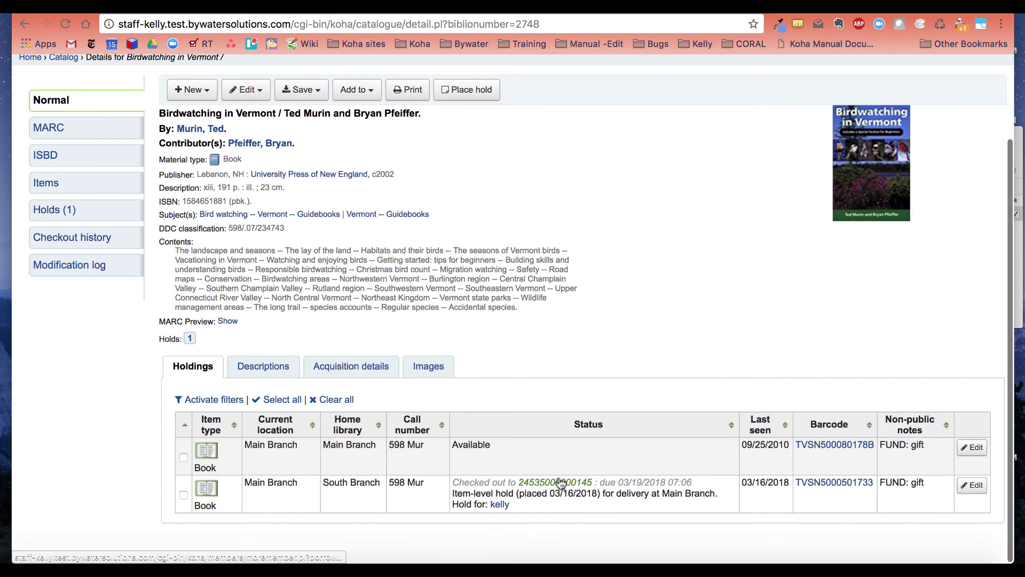
# Open Shadow Moon's notices and read the pending recall email giving the new due date 03/19/2018.
pyautogui.click(560, 483)
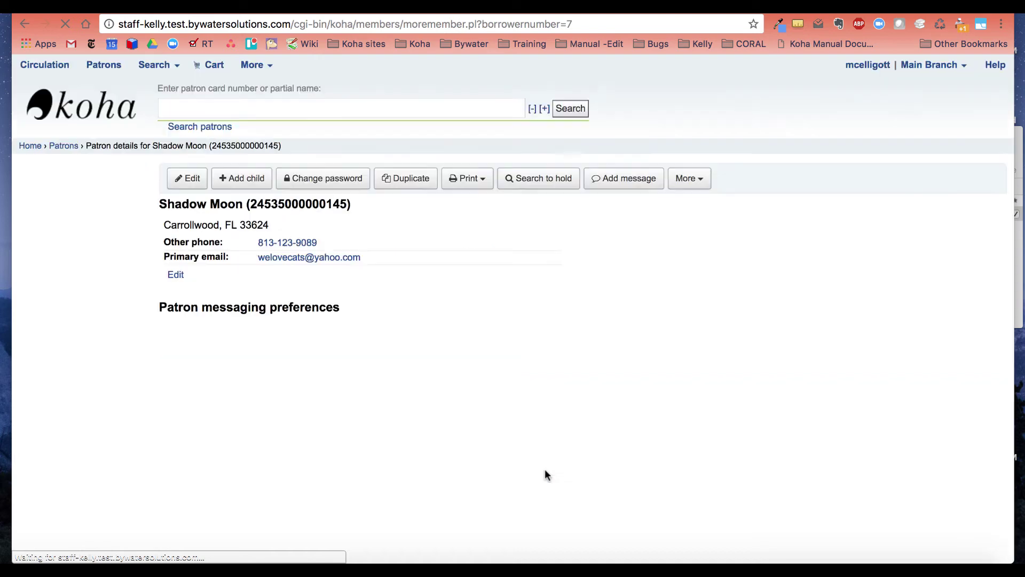
pyautogui.click(72, 485)
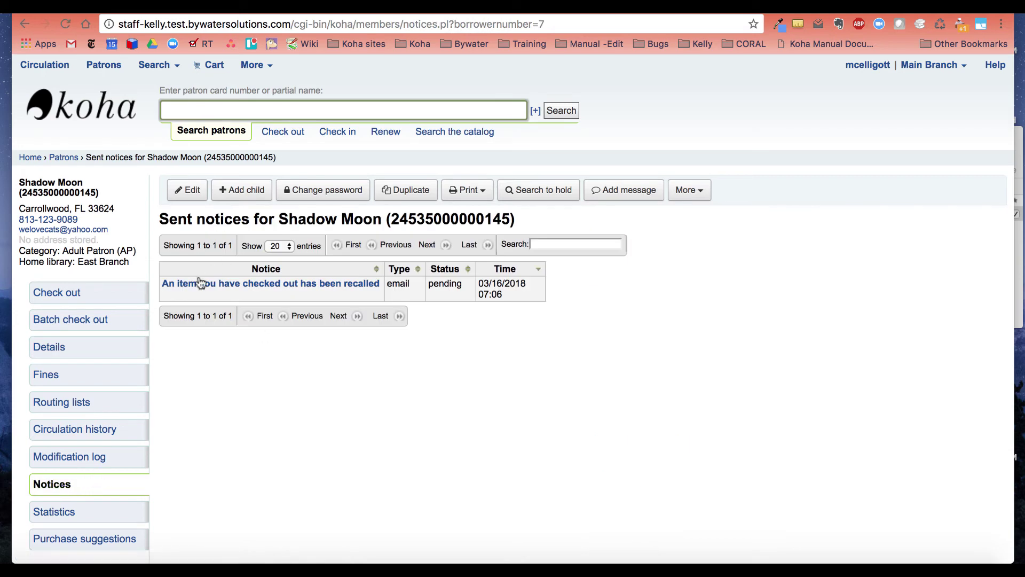
pyautogui.click(200, 283)
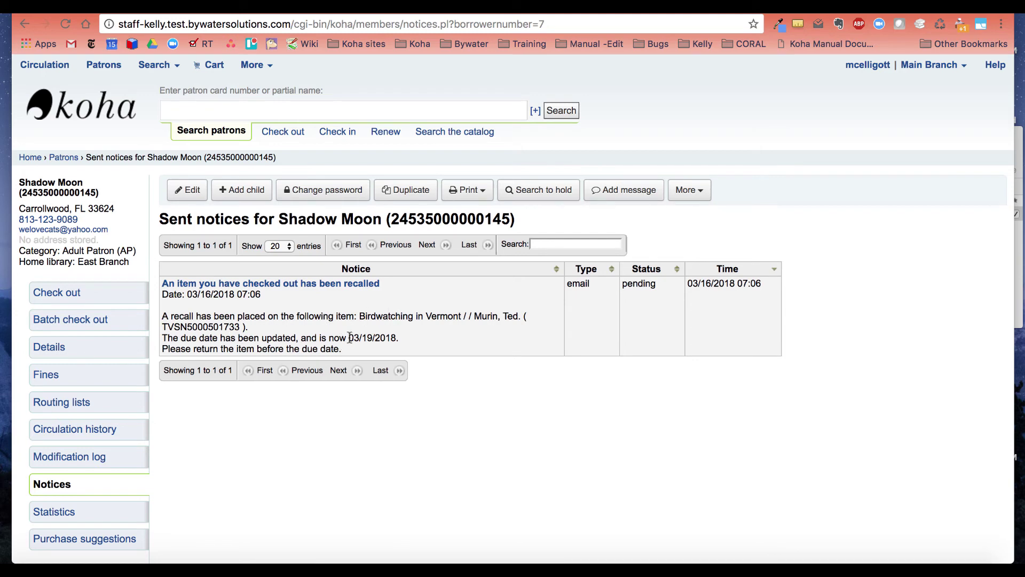
pyautogui.moveTo(348, 338); pyautogui.dragTo(415, 338)
pyautogui.click(492, 423)
pyautogui.click(329, 133)
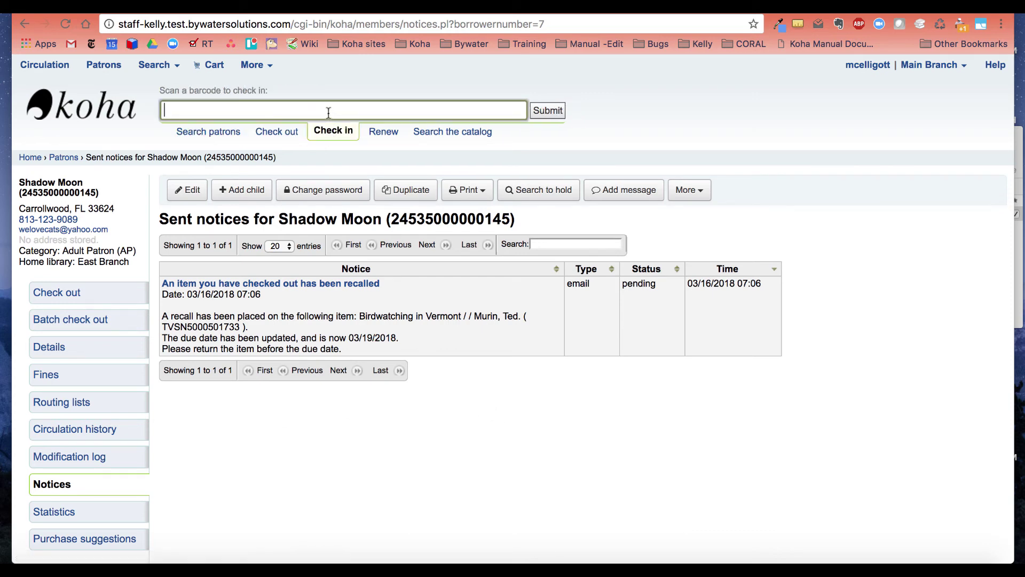
pyautogui.write('TVSN5000501733')
pyautogui.press('Return')
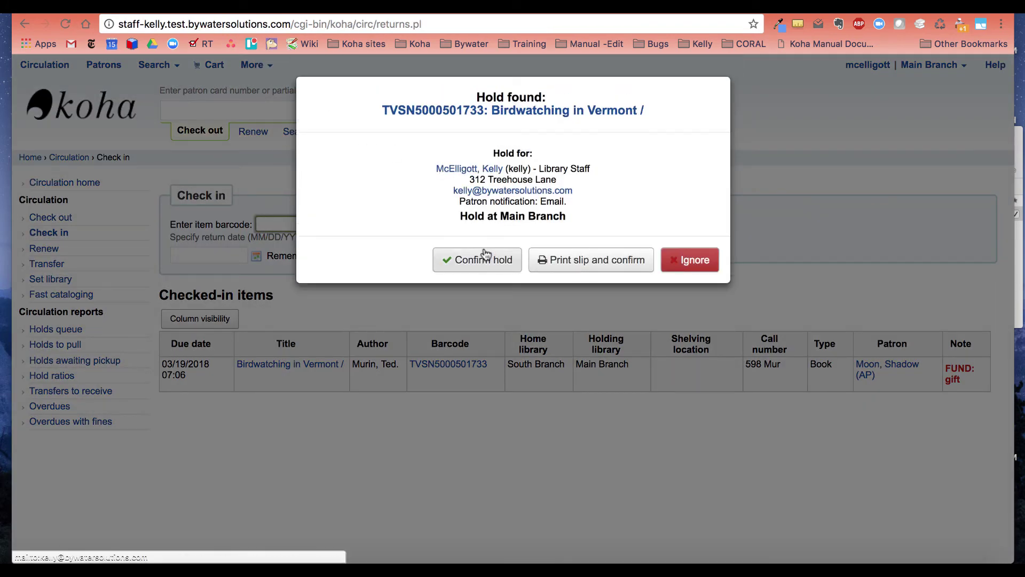
pyautogui.click(484, 263)
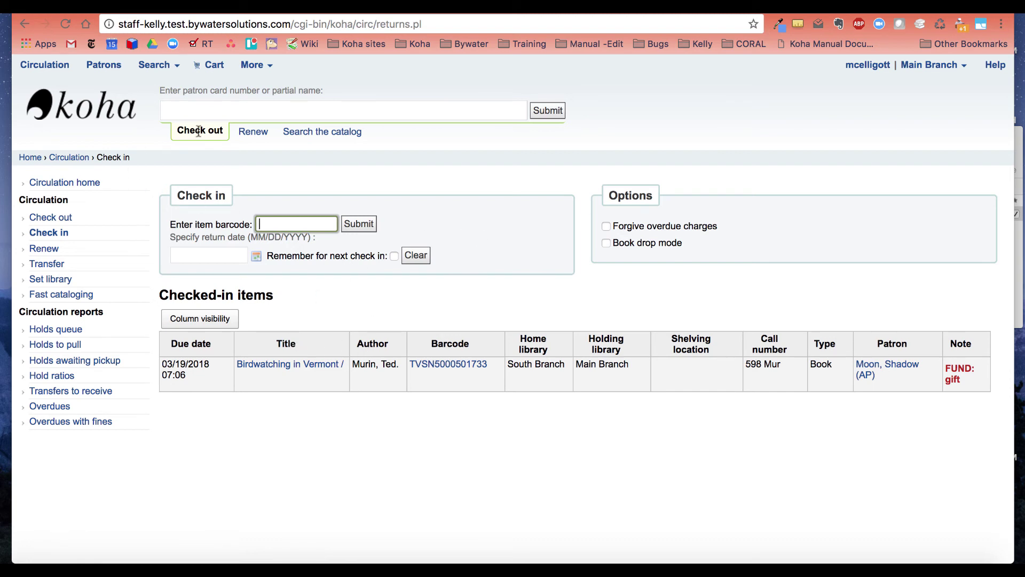
# Look up the staff patron Kelly and view her sent notices.
pyautogui.click(218, 111)
pyautogui.write('kelly')
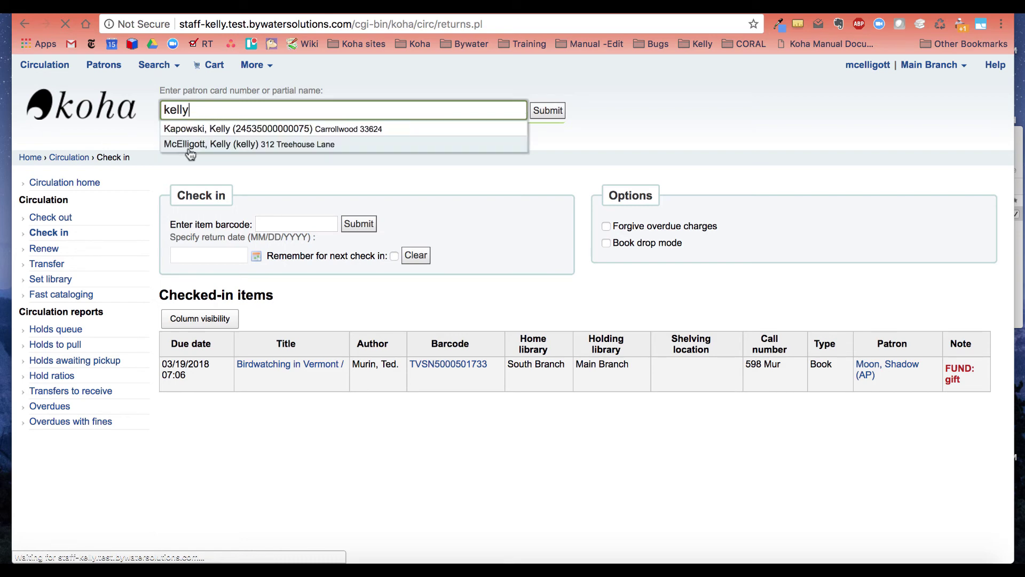
pyautogui.click(209, 144)
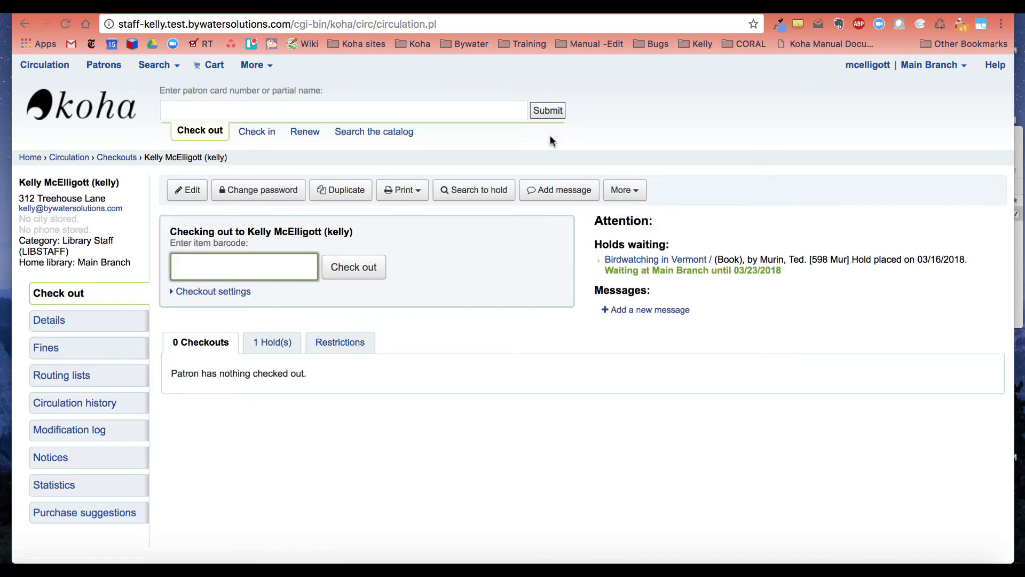
pyautogui.click(83, 464)
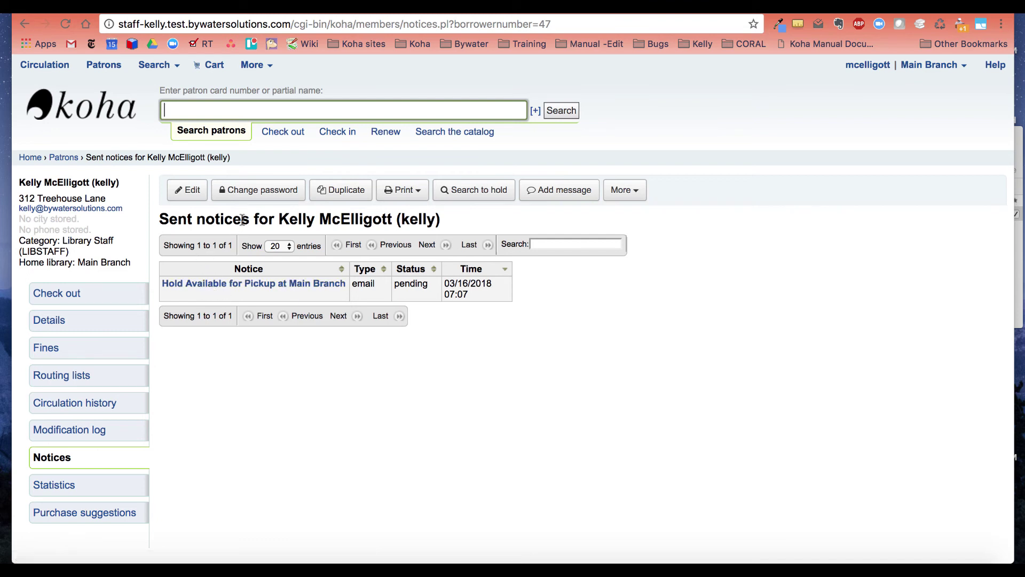
# Cancel the staff patron's hold on Birdwatching in Vermont.
pyautogui.click(300, 131)
pyautogui.write('mo')
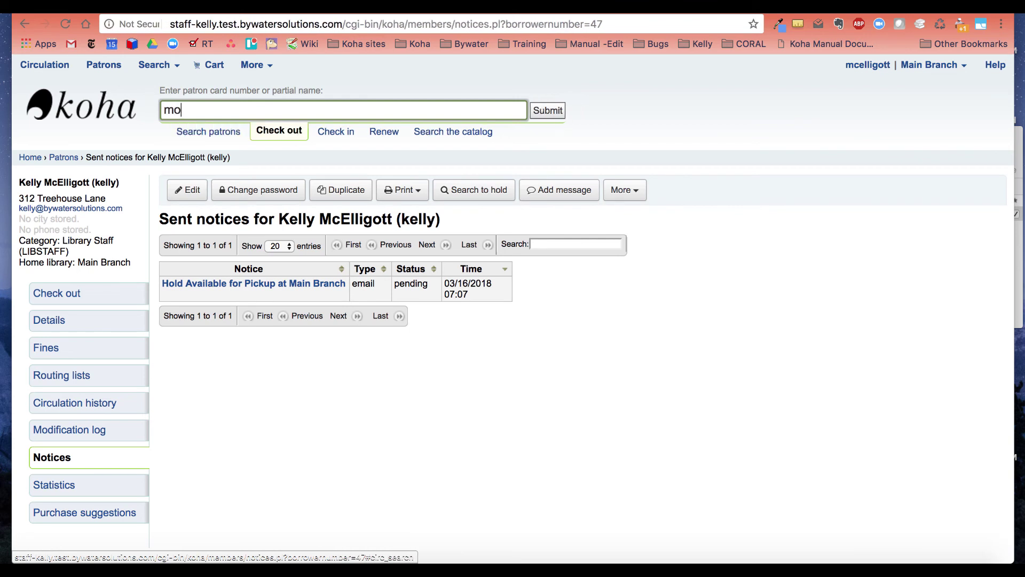
pyautogui.write('on')
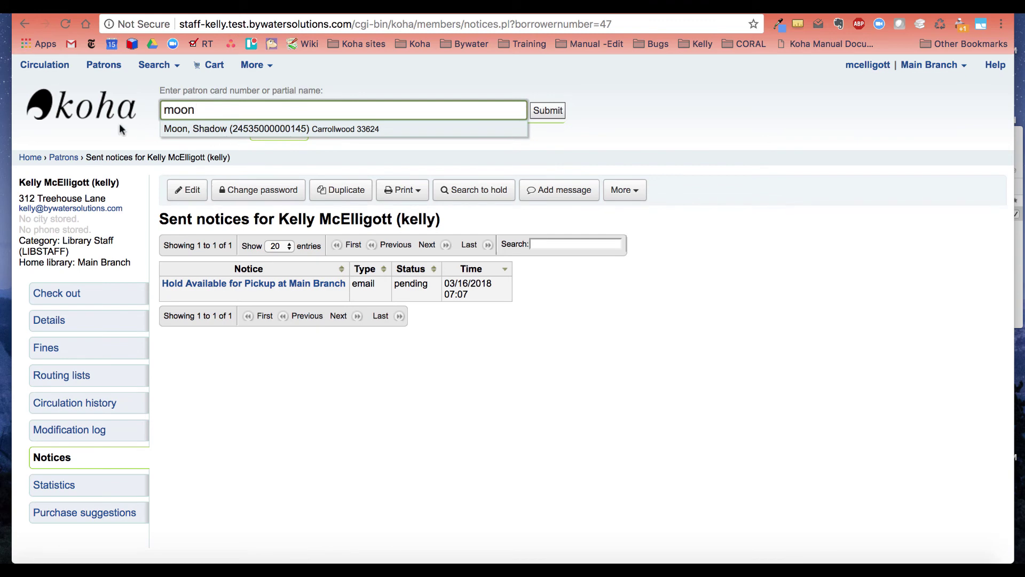
pyautogui.click(20, 21)
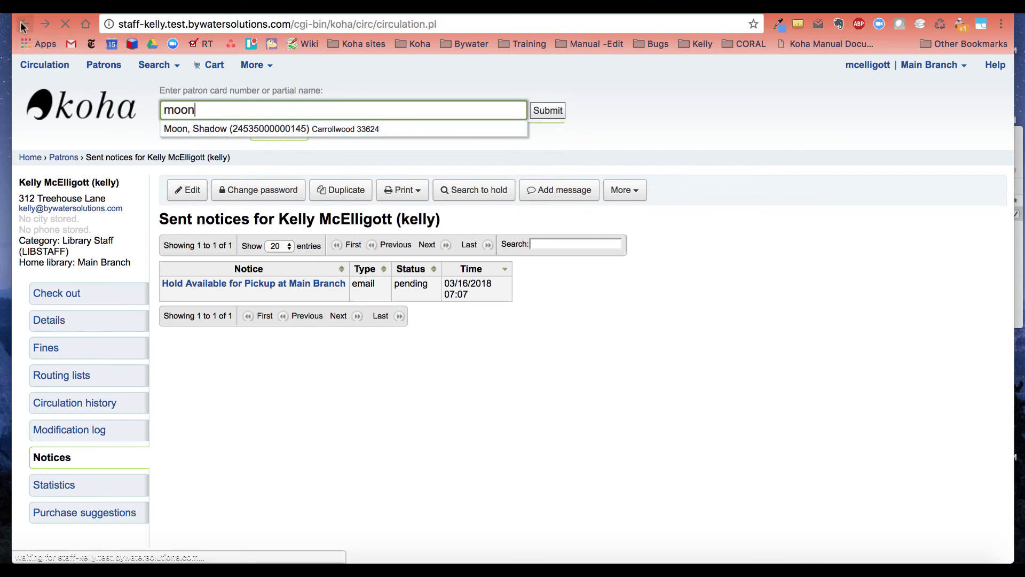
pyautogui.click(273, 342)
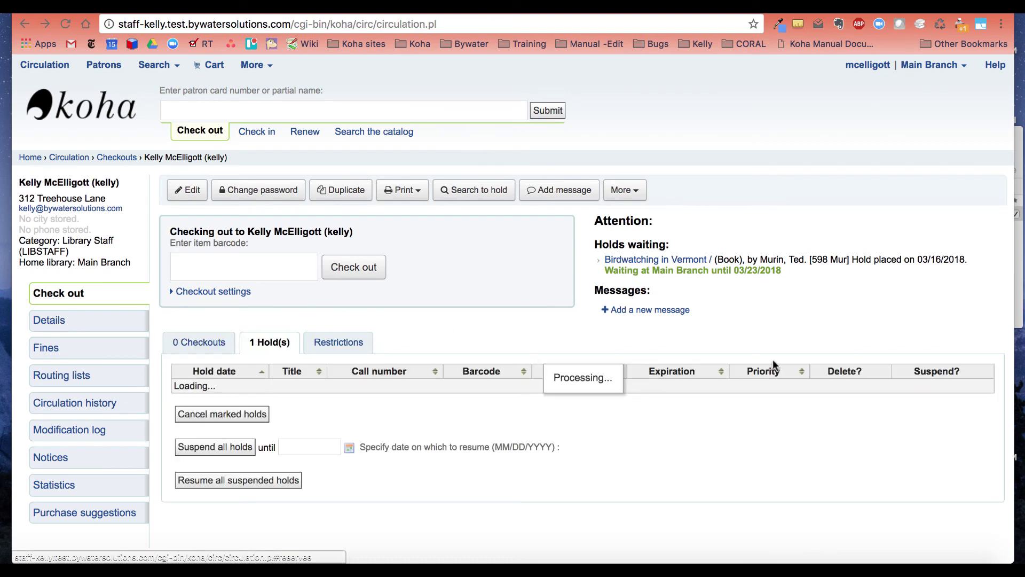
pyautogui.click(886, 388)
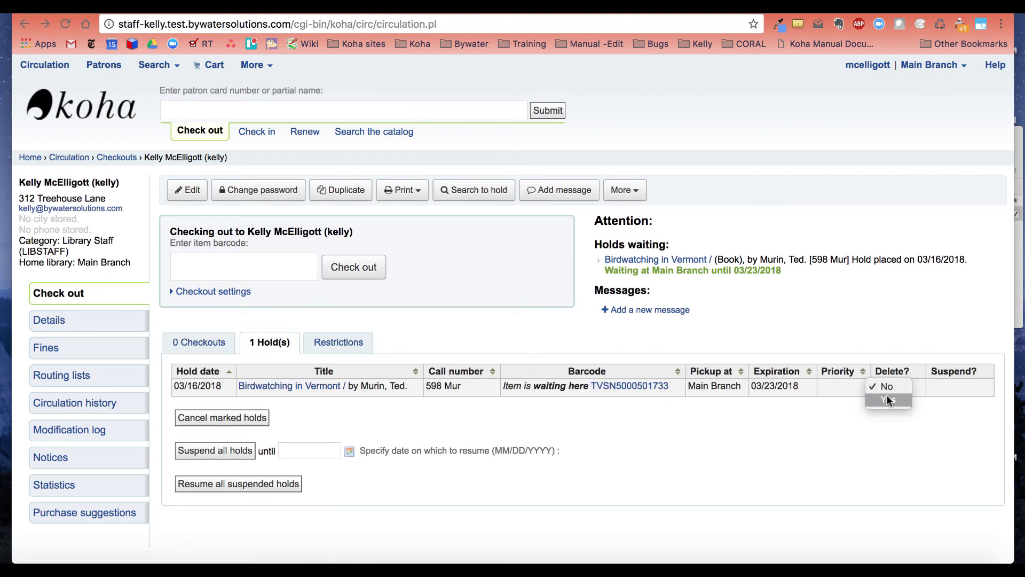
pyautogui.click(225, 419)
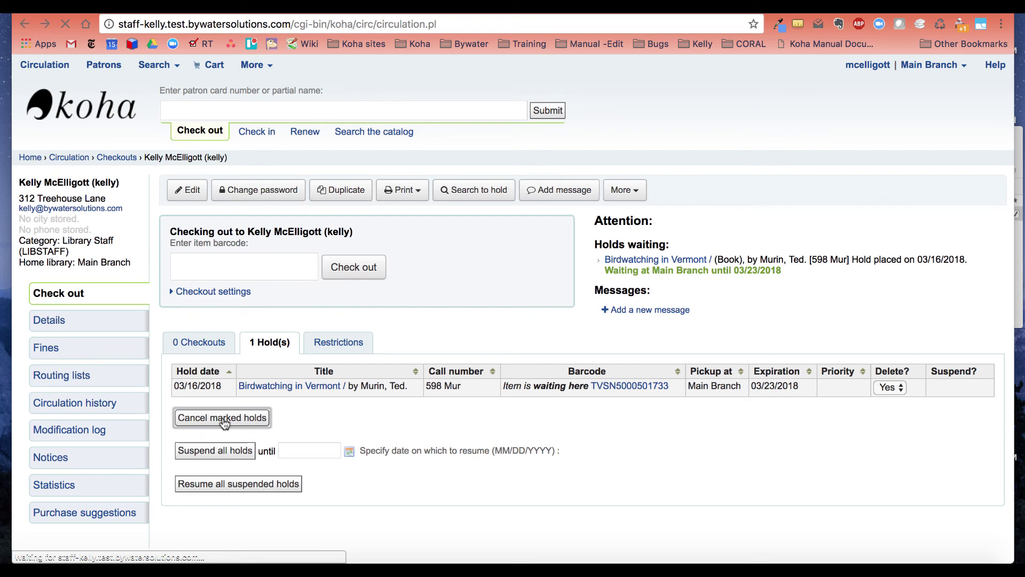
pyautogui.click(222, 111)
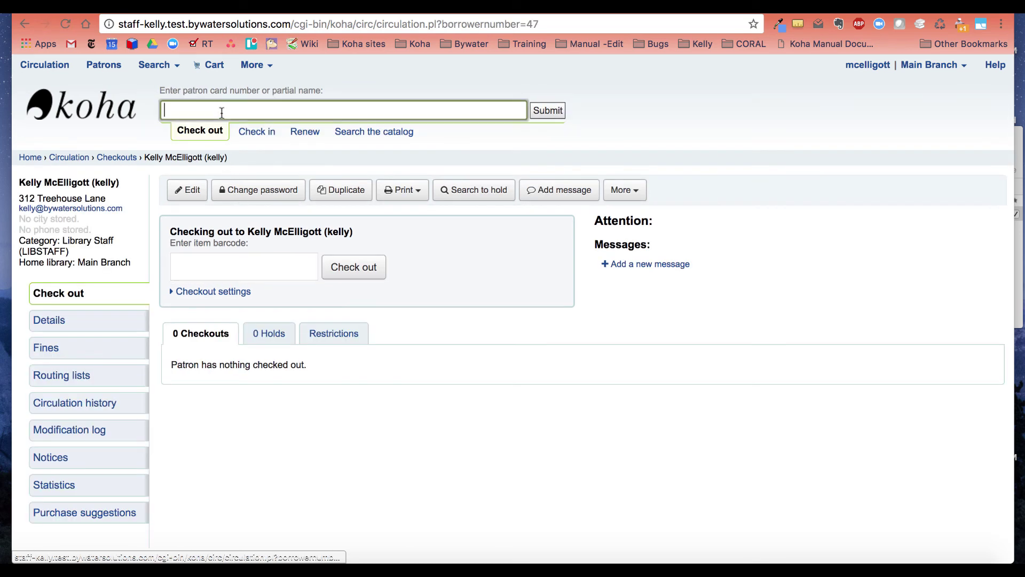
pyautogui.write('moon')
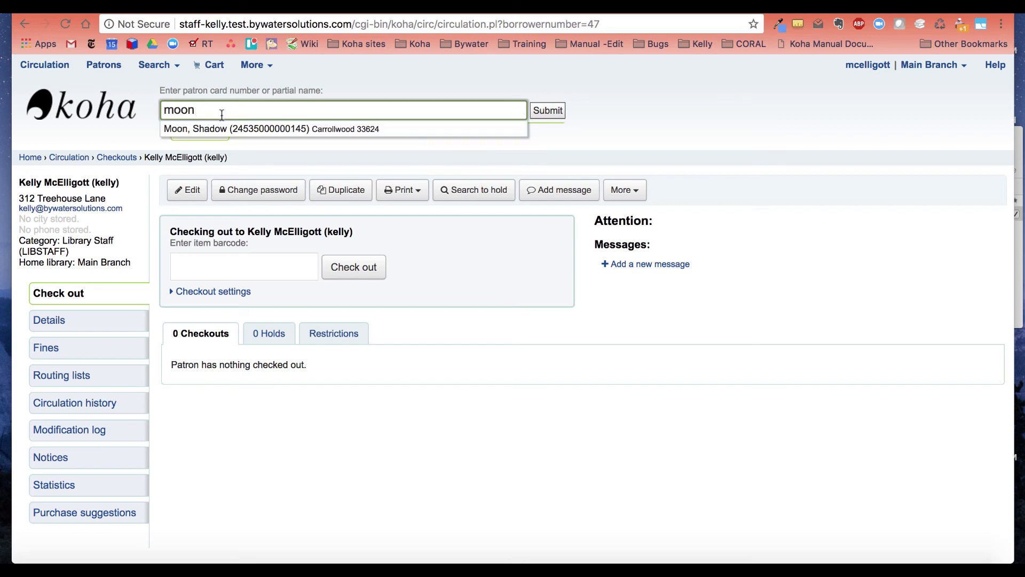
pyautogui.click(219, 129)
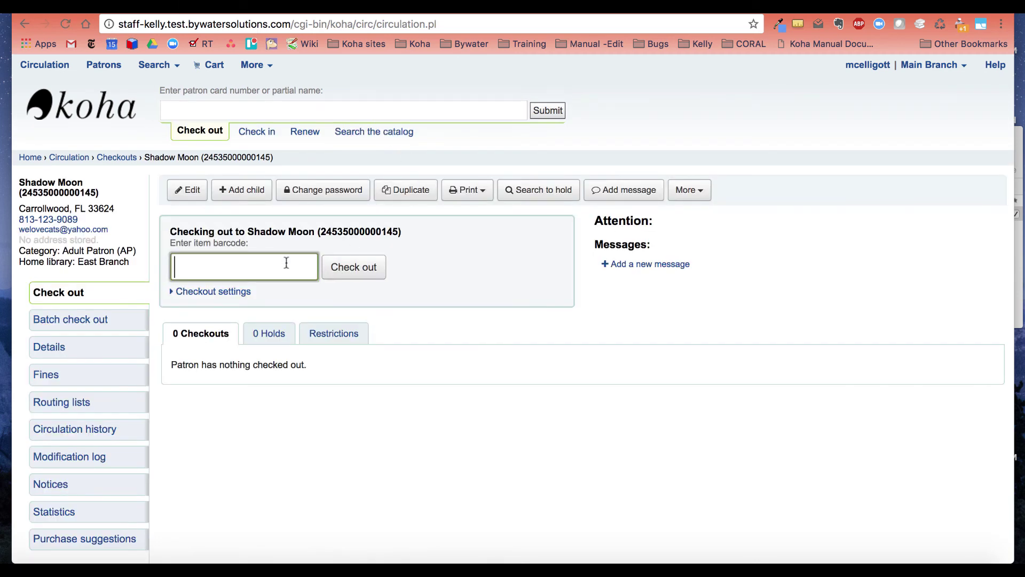
pyautogui.write('VSN5000501733')
pyautogui.press('Return')
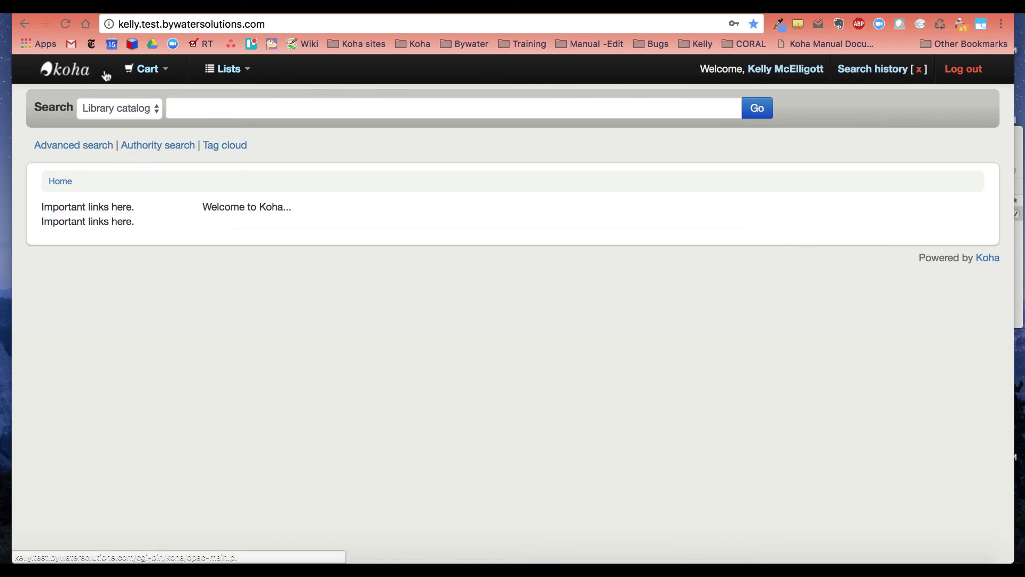
# Search the OPAC catalog for birdwatching.
pyautogui.click(266, 102)
pyautogui.write('birdwatching')
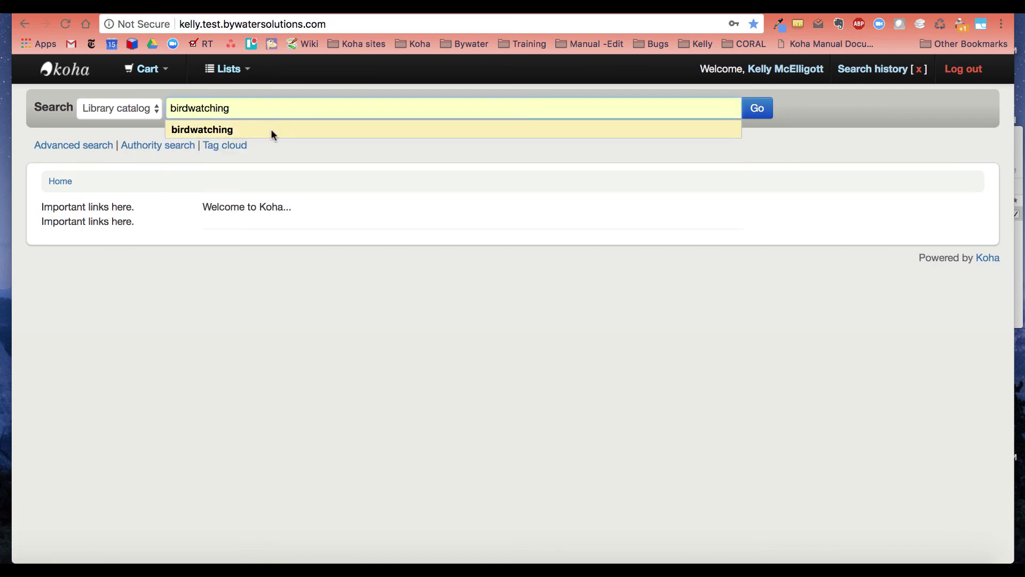
pyautogui.click(271, 129)
pyautogui.click(761, 112)
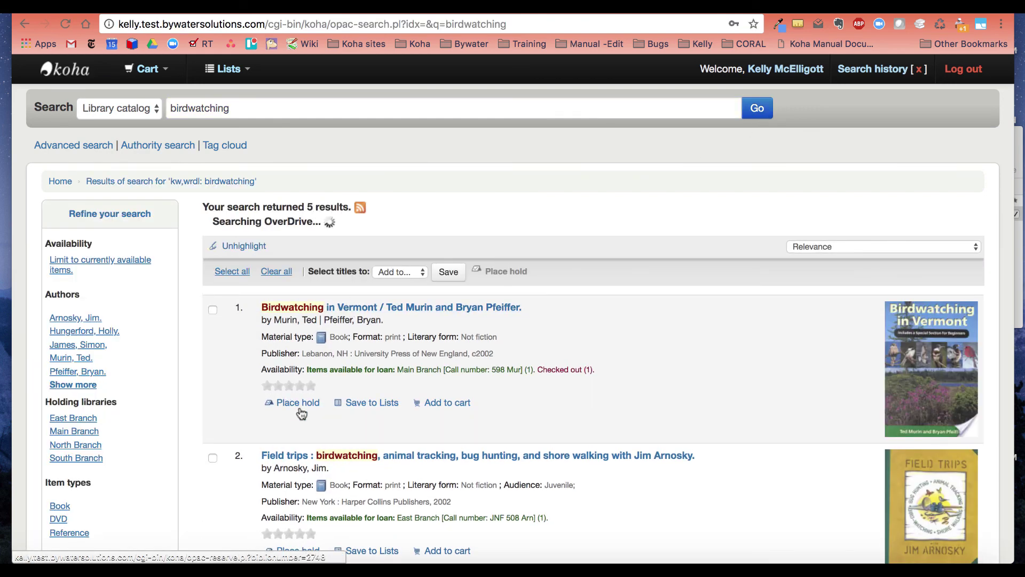
# Place a hold on the South Branch copy of Birdwatching in Vermont for Main Branch pickup.
pyautogui.click(302, 408)
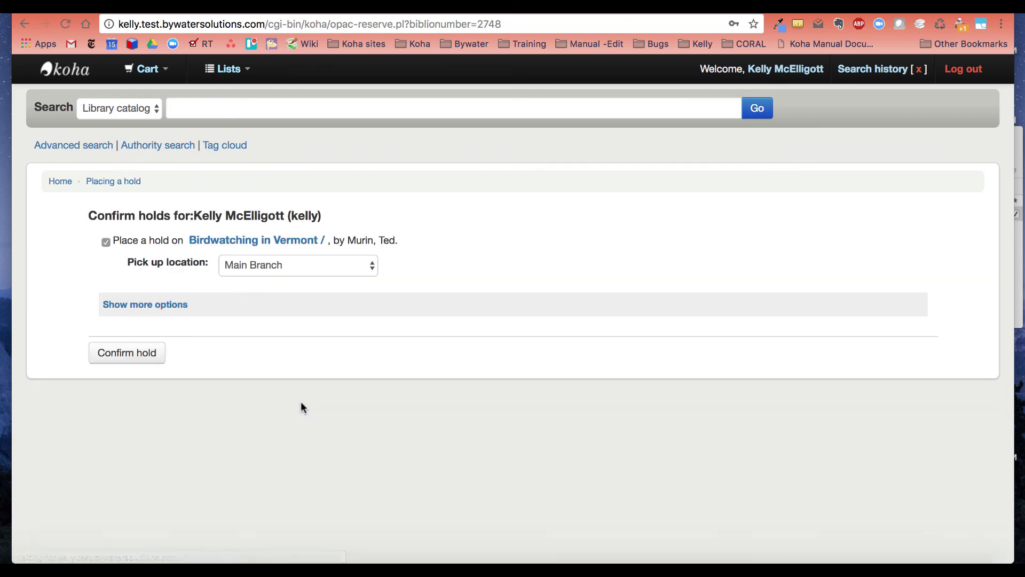
pyautogui.click(170, 308)
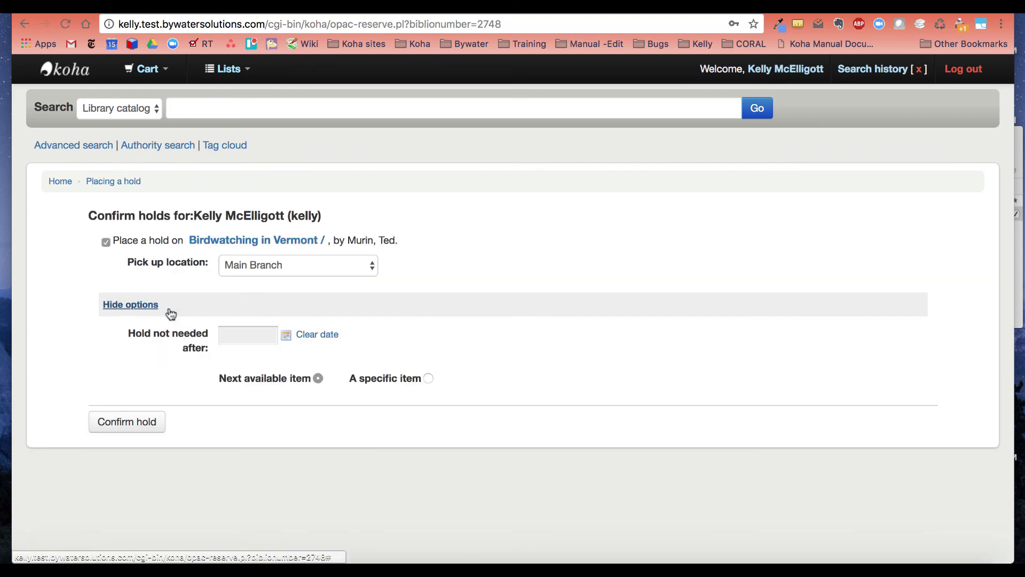
pyautogui.click(428, 378)
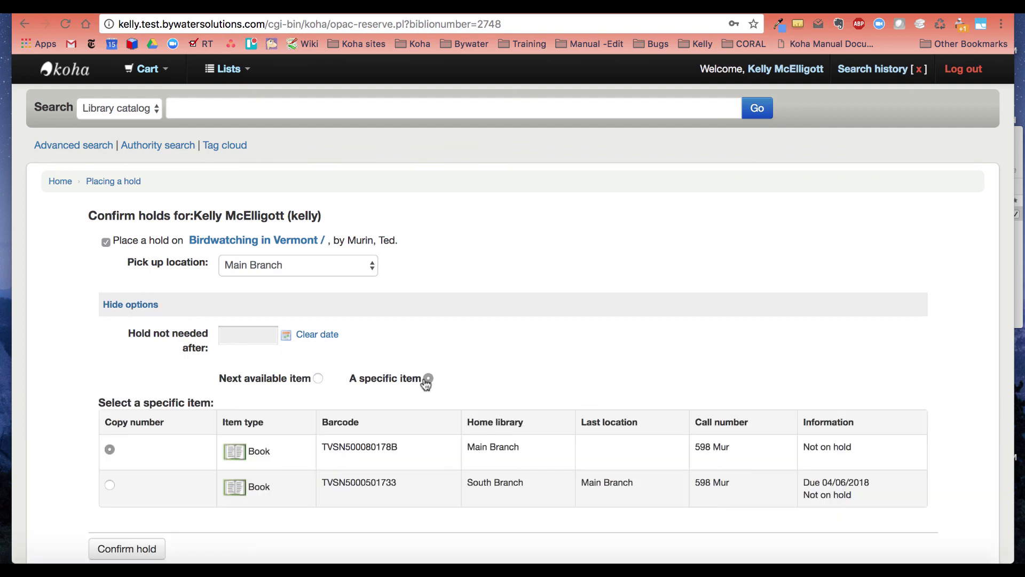
pyautogui.click(109, 486)
pyautogui.scroll(-2, 194, 498)
pyautogui.click(139, 511)
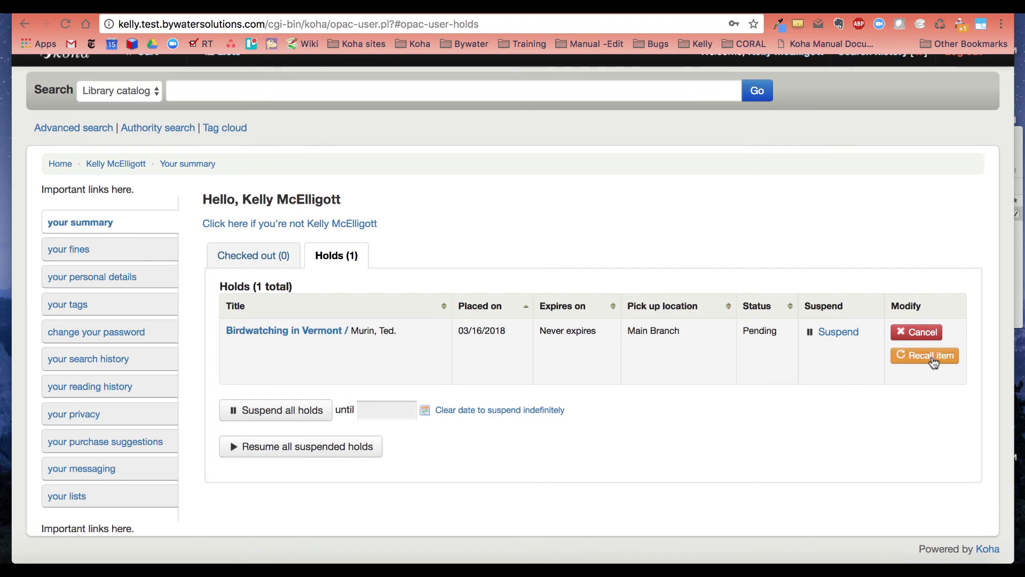
# Recall the checked-out copy from Kelly's holds list and acknowledge the Item recalled! alert.
pyautogui.click(934, 361)
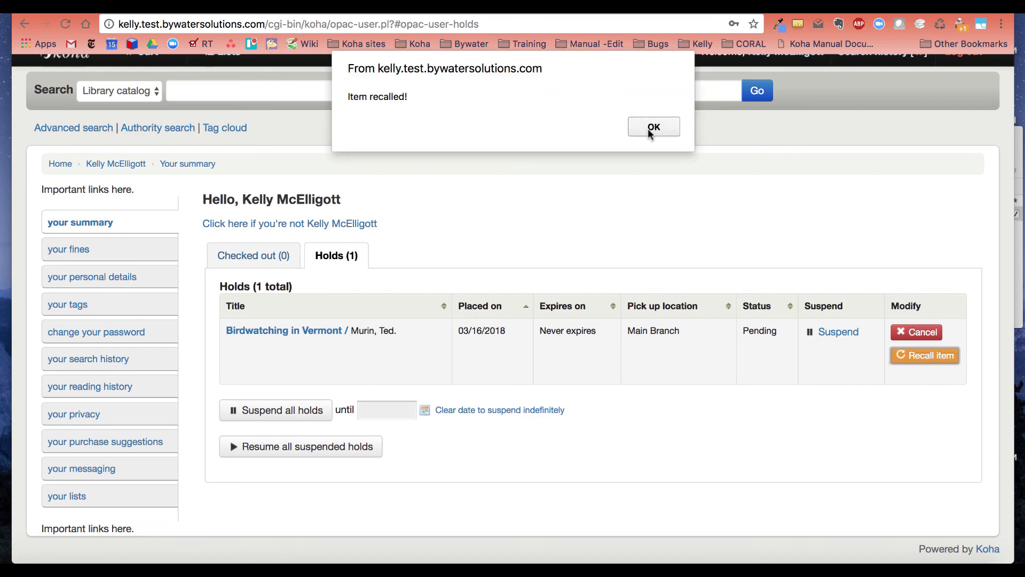
pyautogui.click(651, 128)
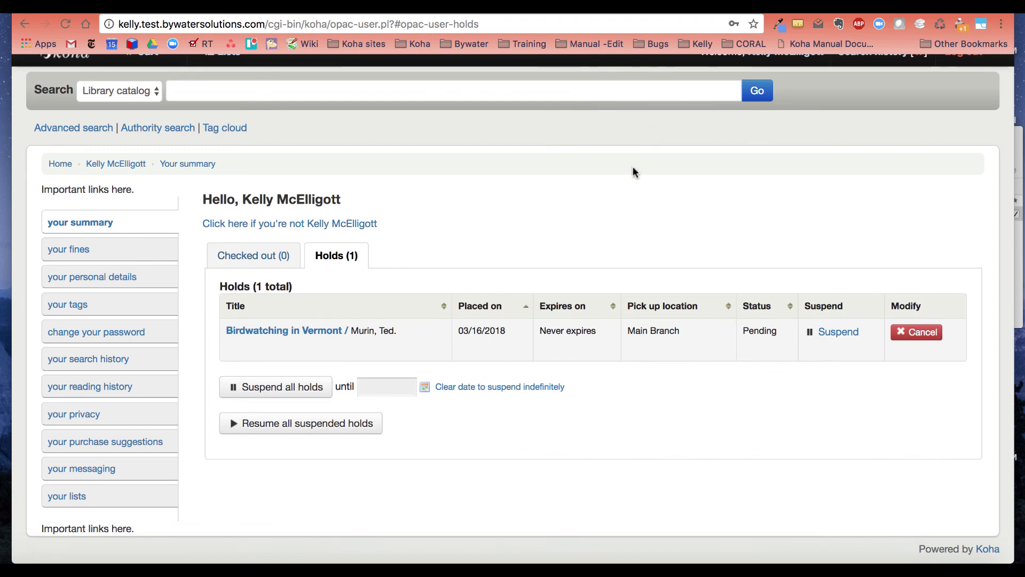